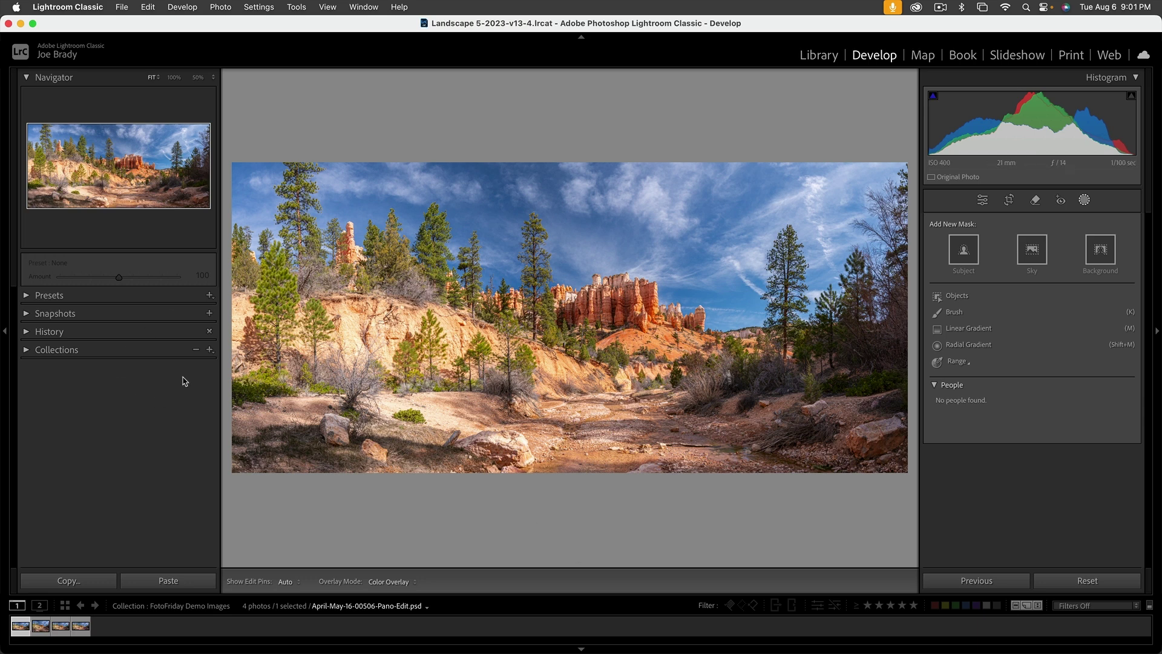
Collapse the left Navigator/Presets/History panel group so the panorama fills more of the workspace.
click(5, 333)
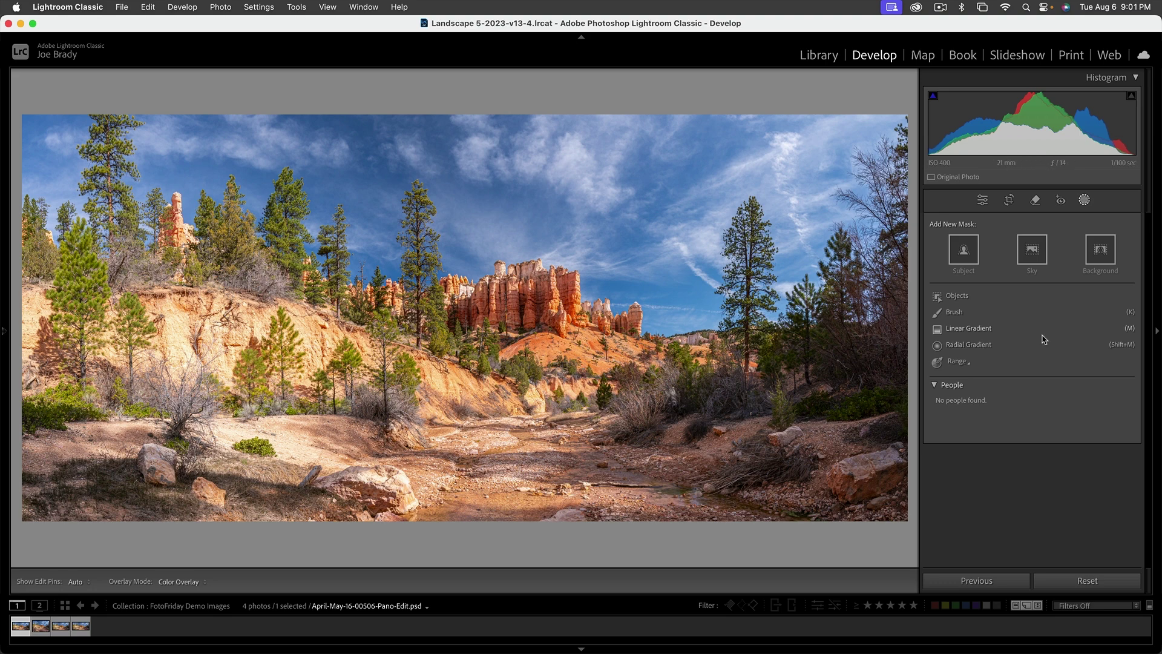
Drag a linear gradient mask across the left hillside, then subtract Select Sky from it.
click(1085, 200)
click(1085, 200)
click(1129, 330)
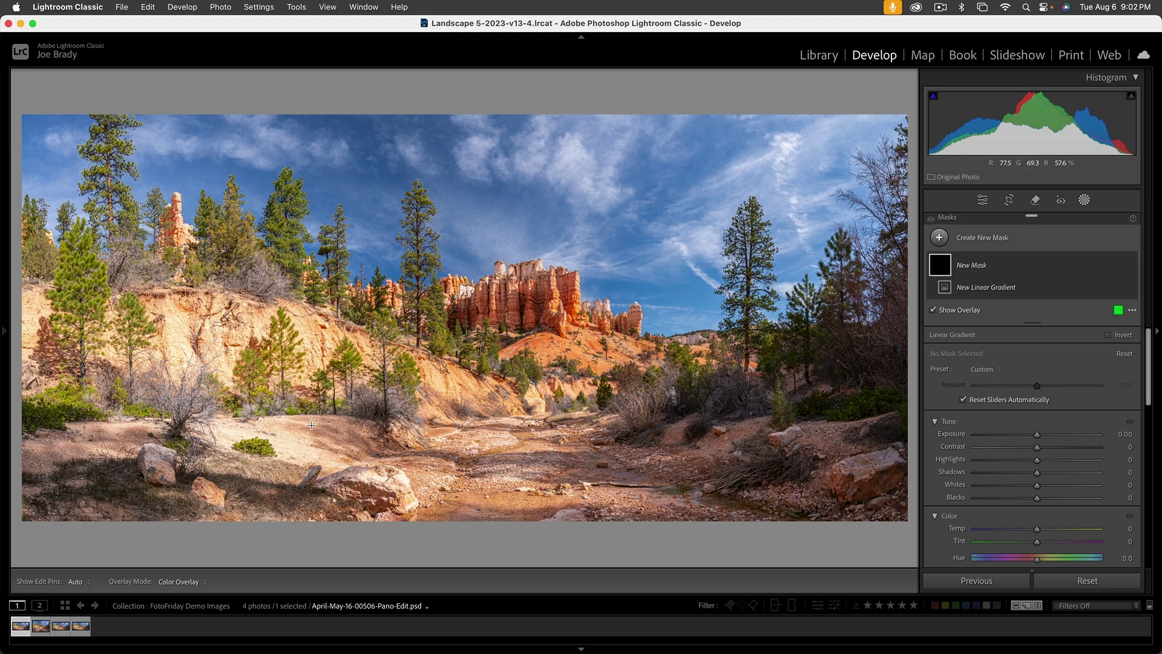
drag(312, 425, 465, 297)
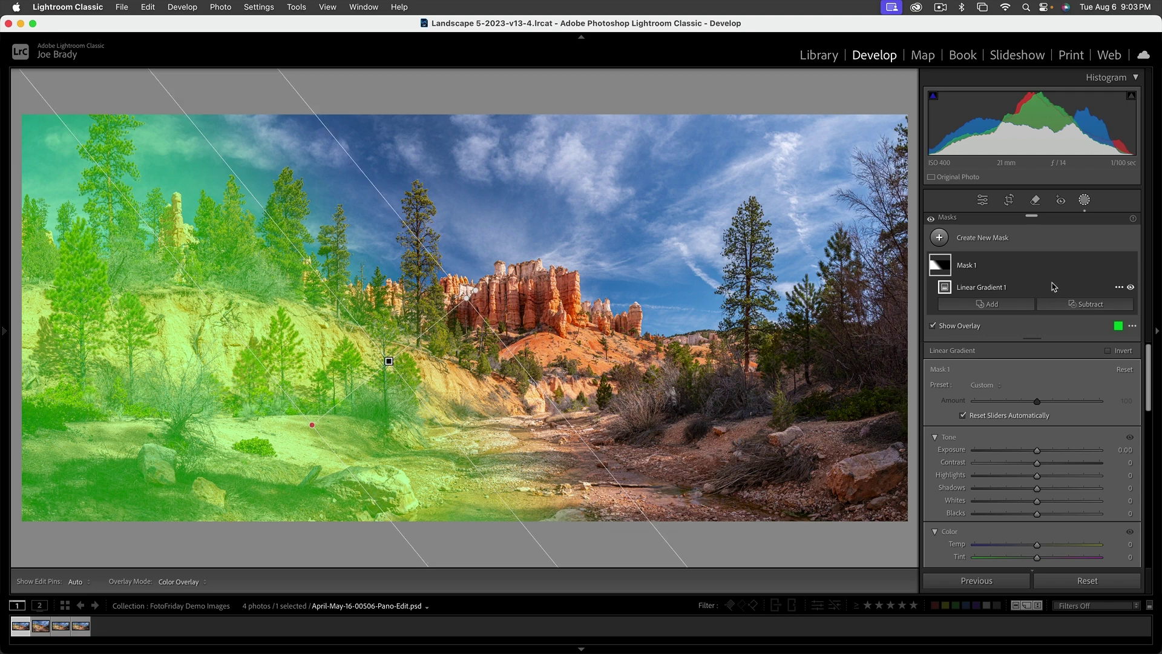
click(1090, 306)
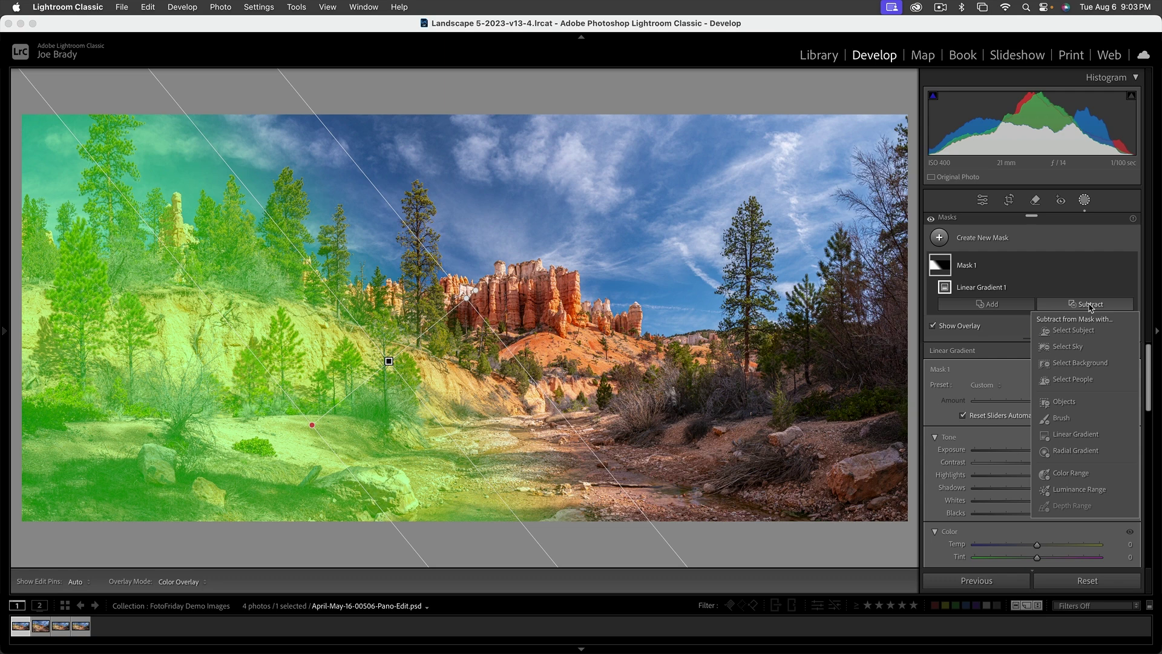
click(1069, 347)
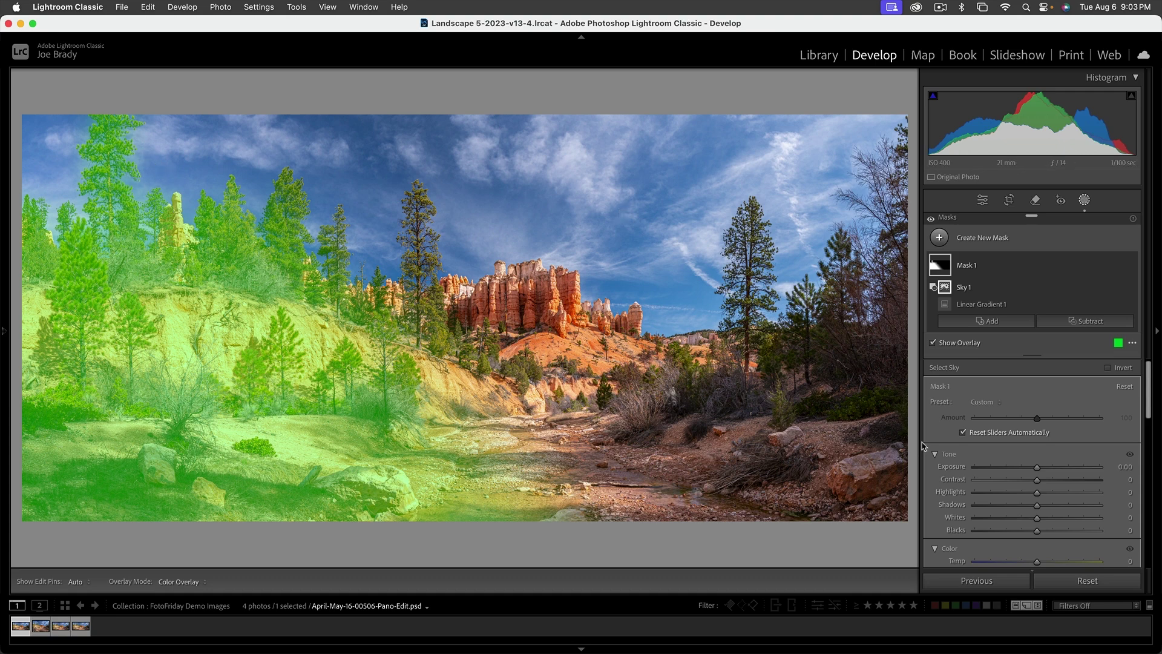
Give Mask 1 Highlights -73, Exposure -0.14, Saturation -6, Contrast 8 and Temp -15.
drag(1016, 497, 993, 495)
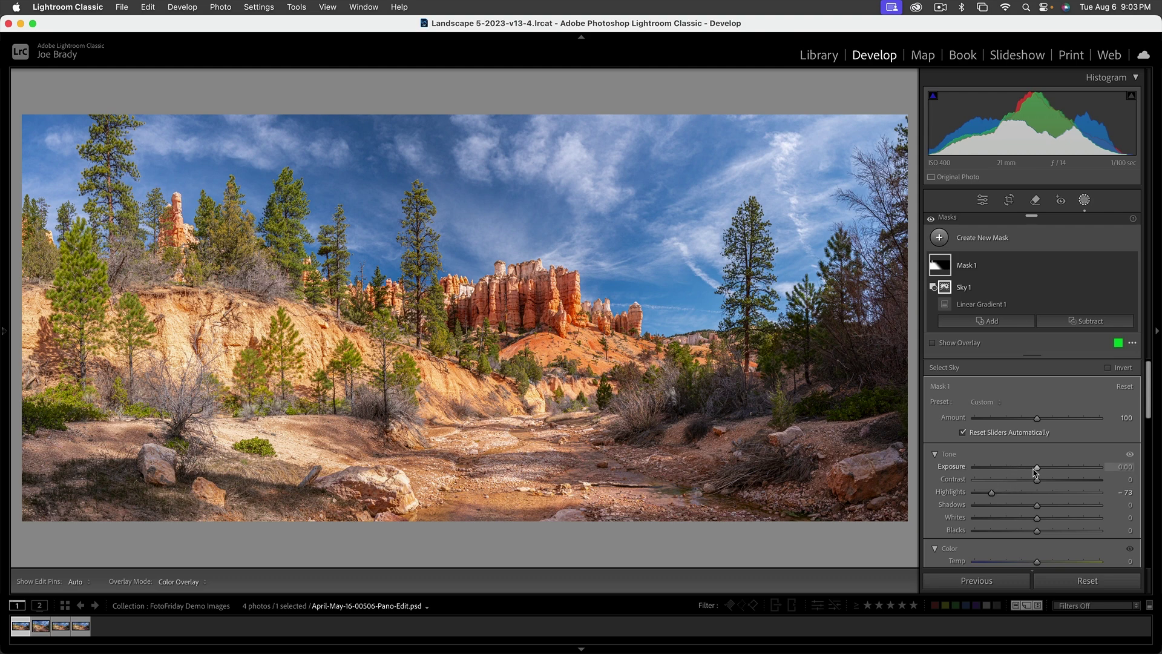
drag(1037, 468, 1035, 473)
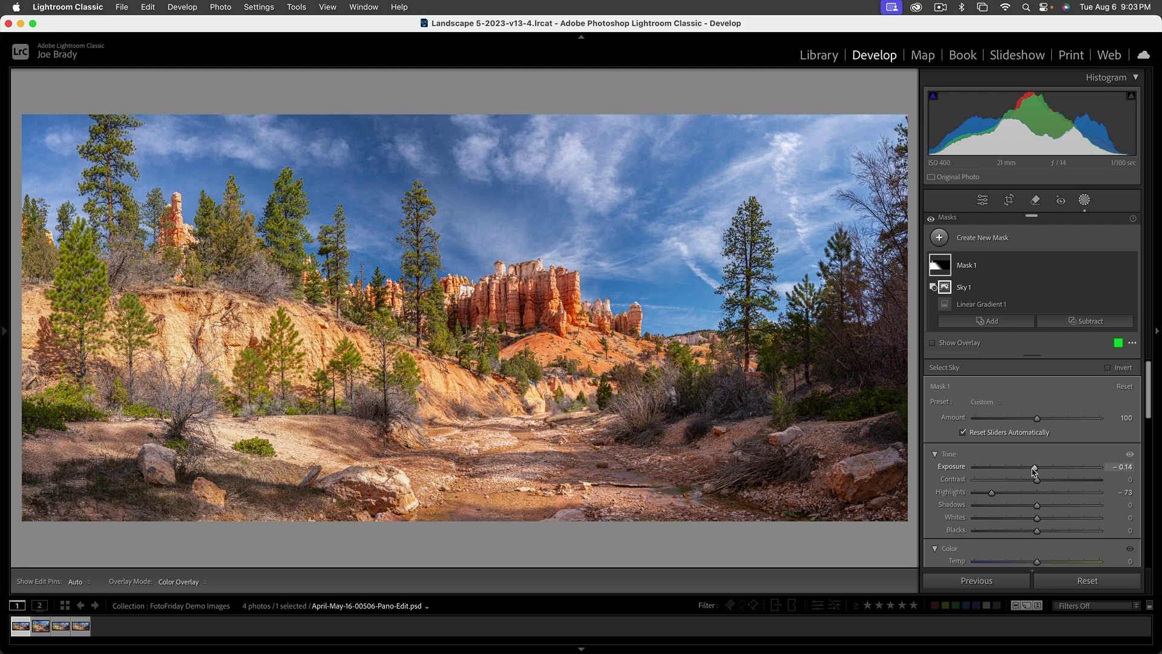
scroll(1073, 519, down, 4)
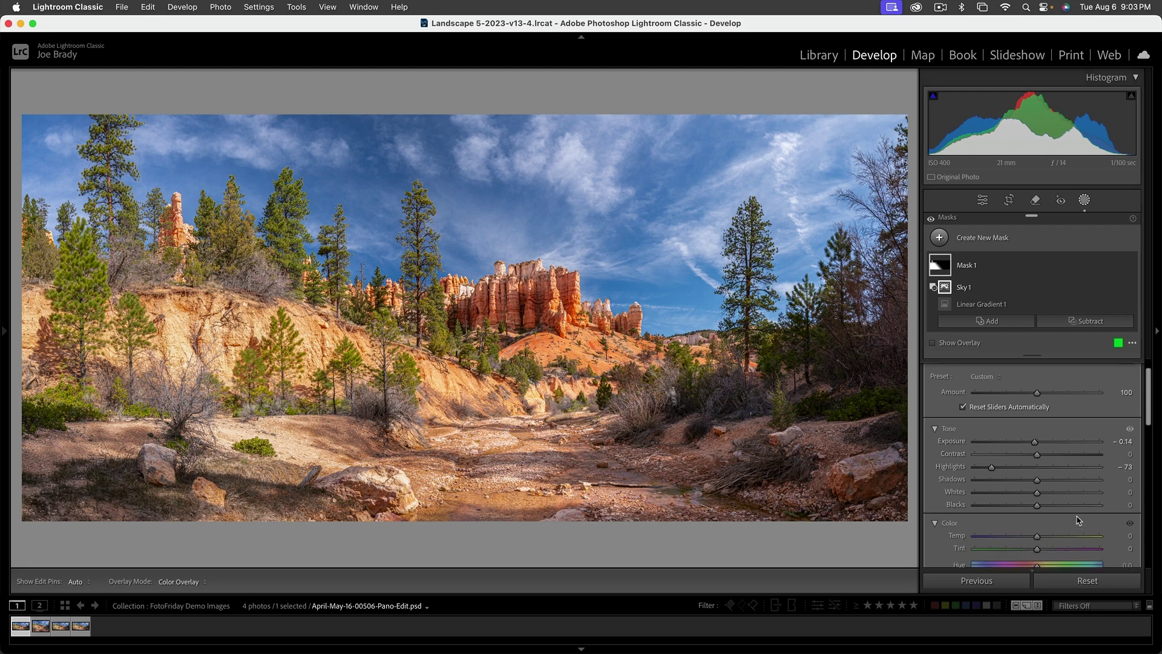
drag(1038, 510, 1035, 512)
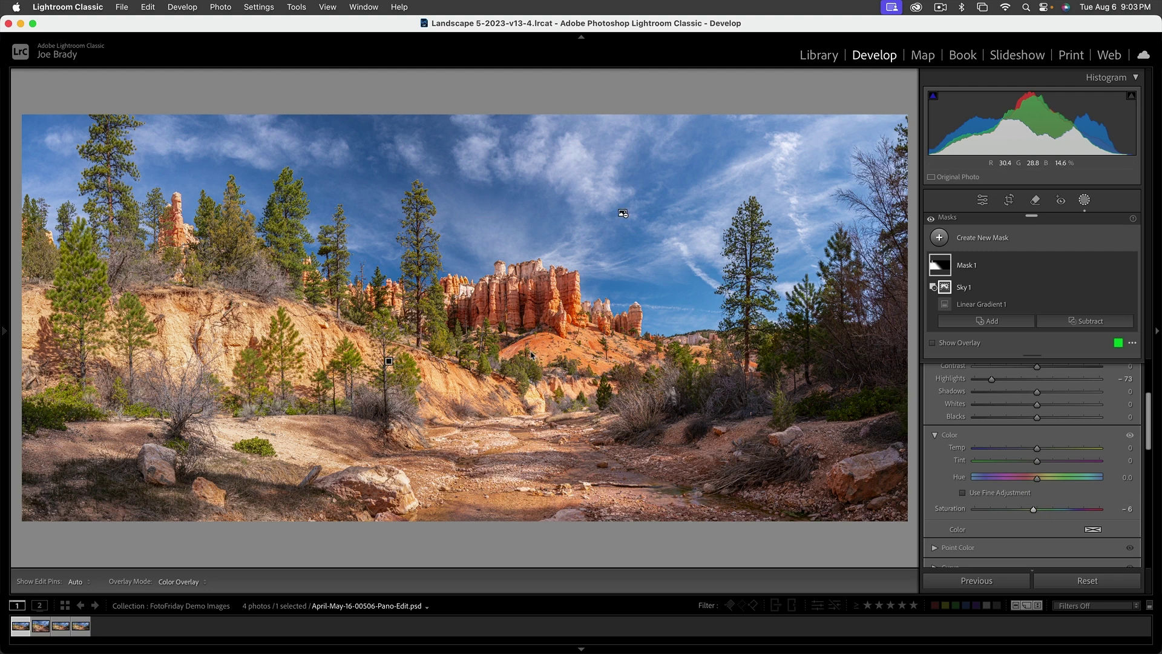
scroll(1037, 448, up, 3)
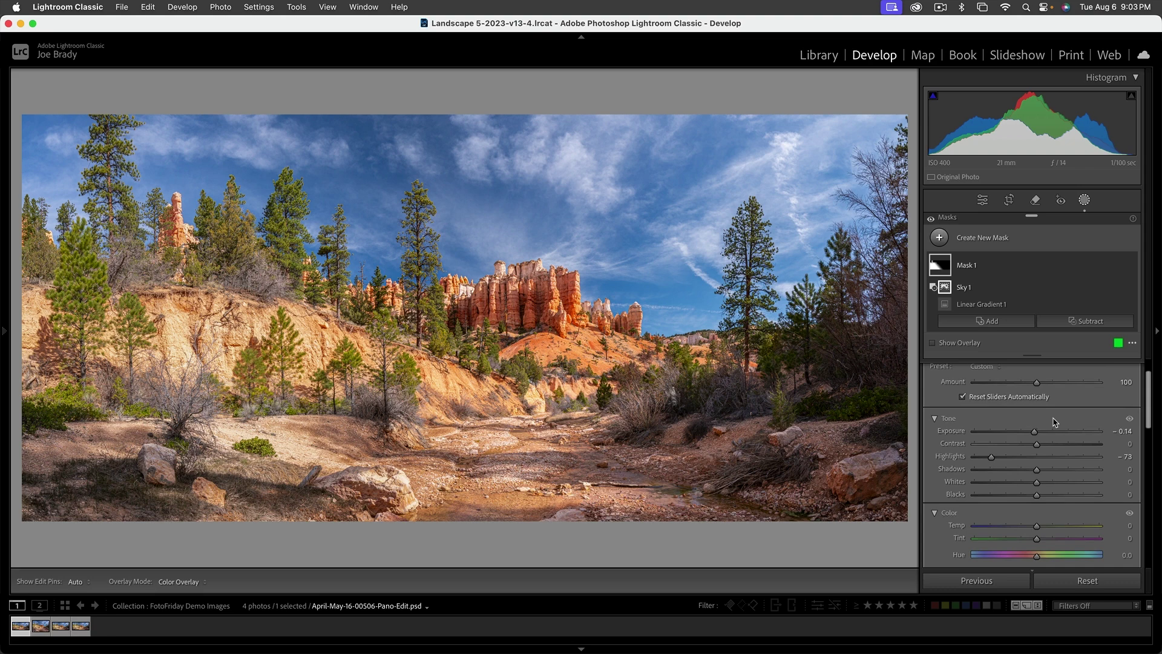
drag(1040, 447, 1043, 448)
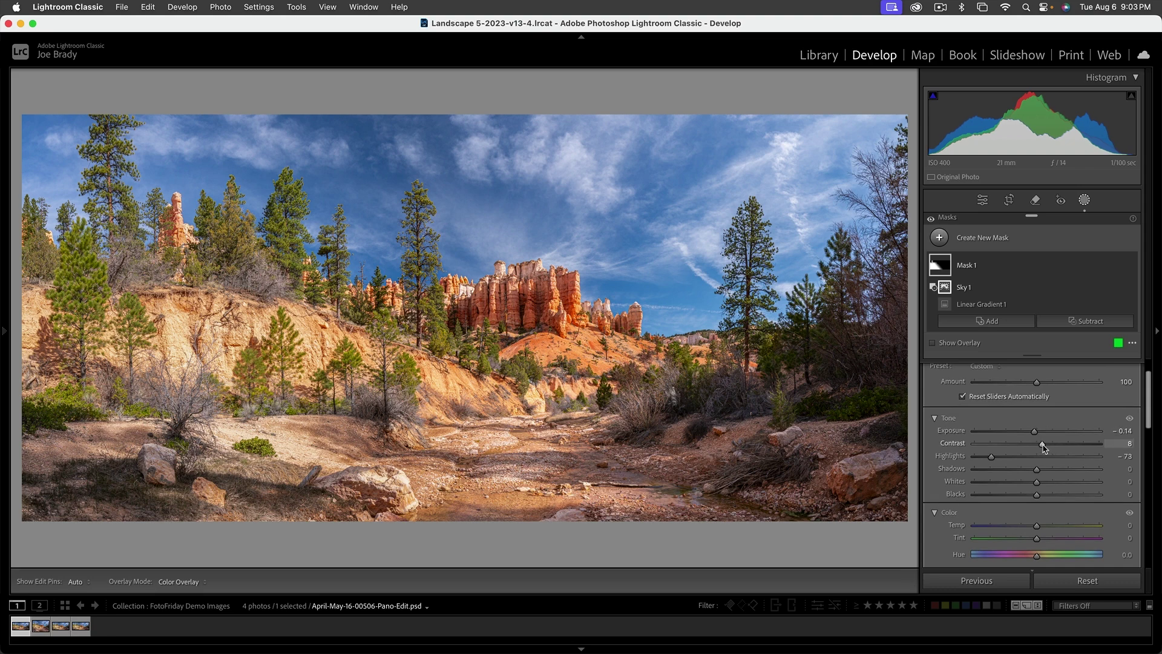
drag(1037, 495, 1039, 492)
drag(1038, 529, 1029, 529)
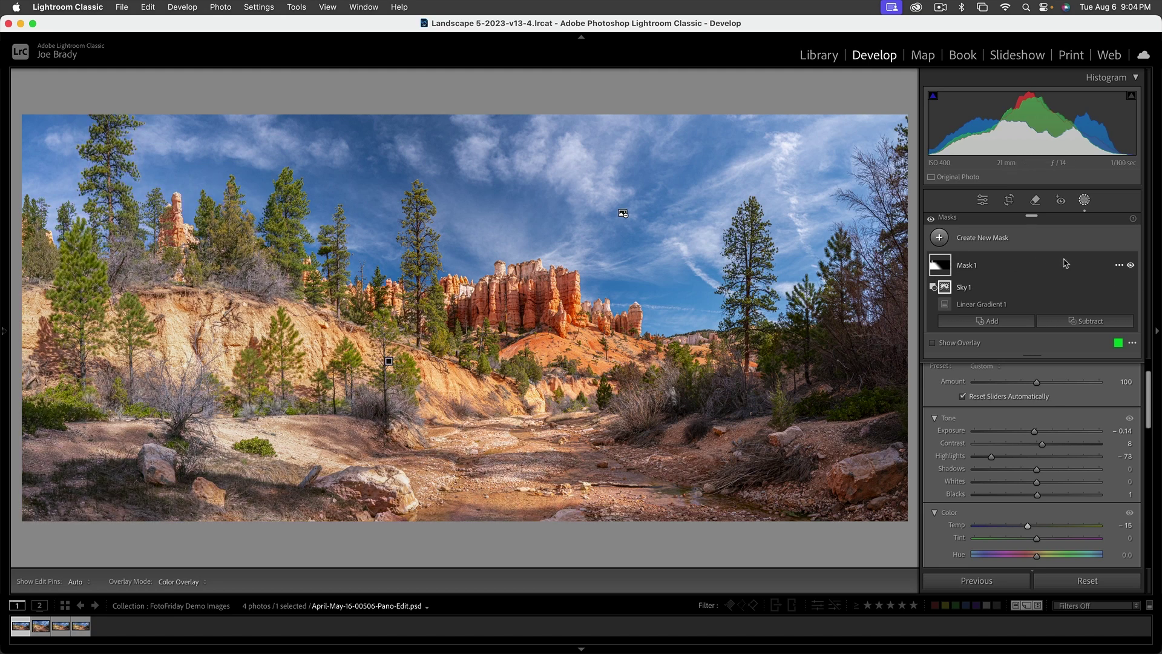
mouse_move(948, 271)
click(1131, 266)
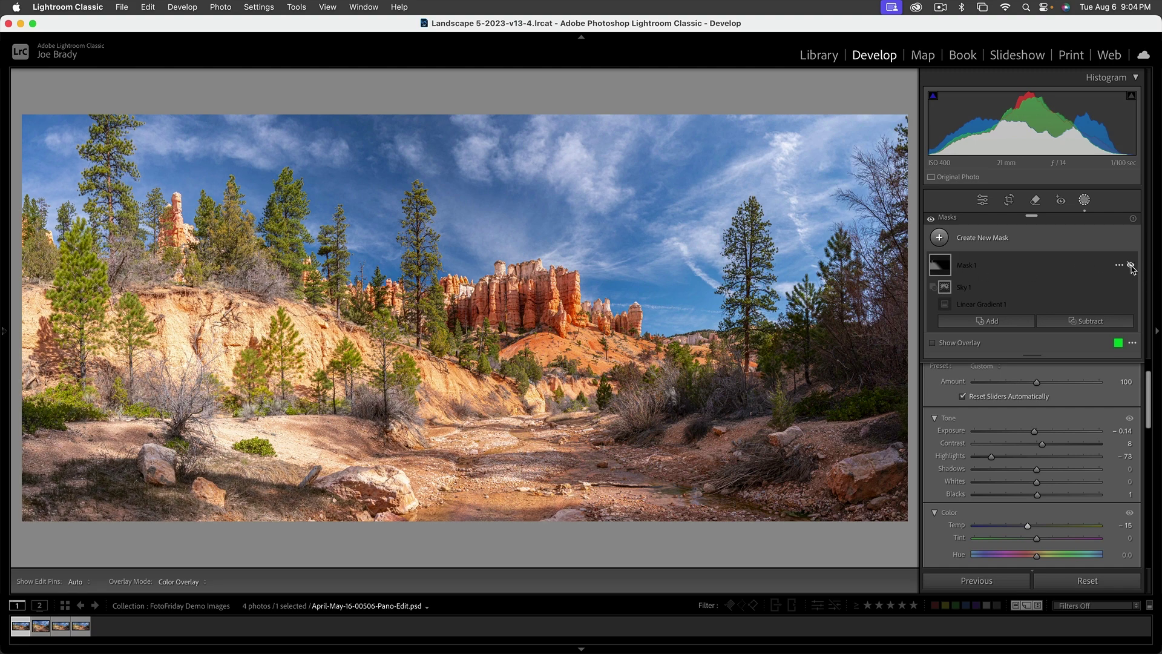
click(1131, 266)
click(1131, 266)
click(1131, 265)
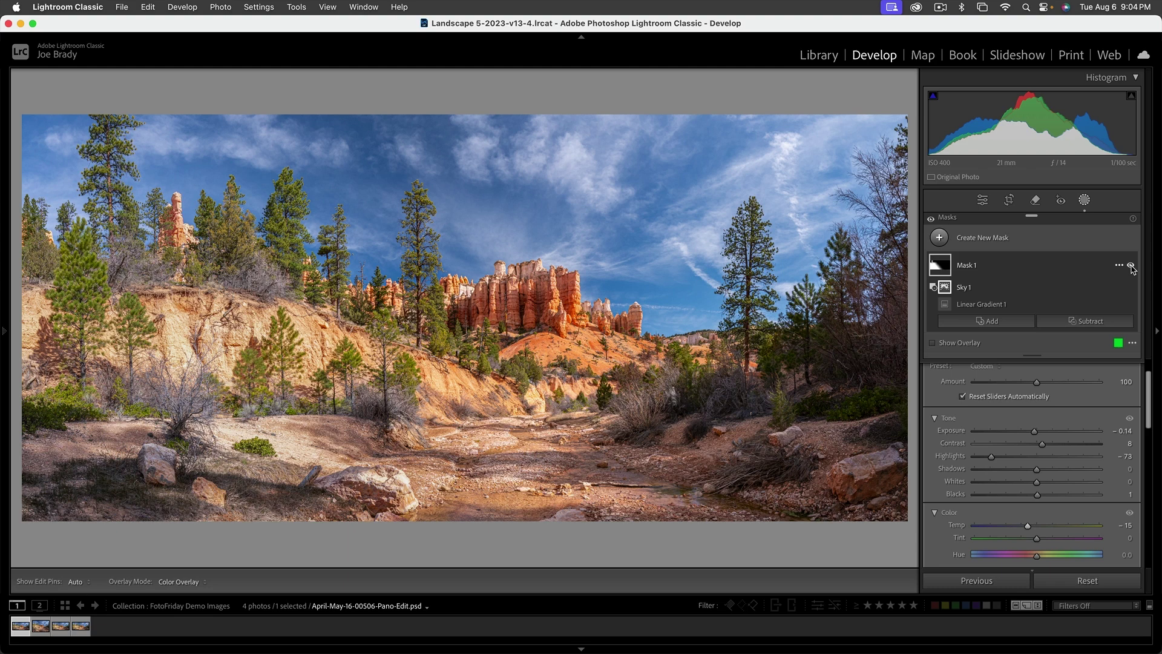
click(1131, 265)
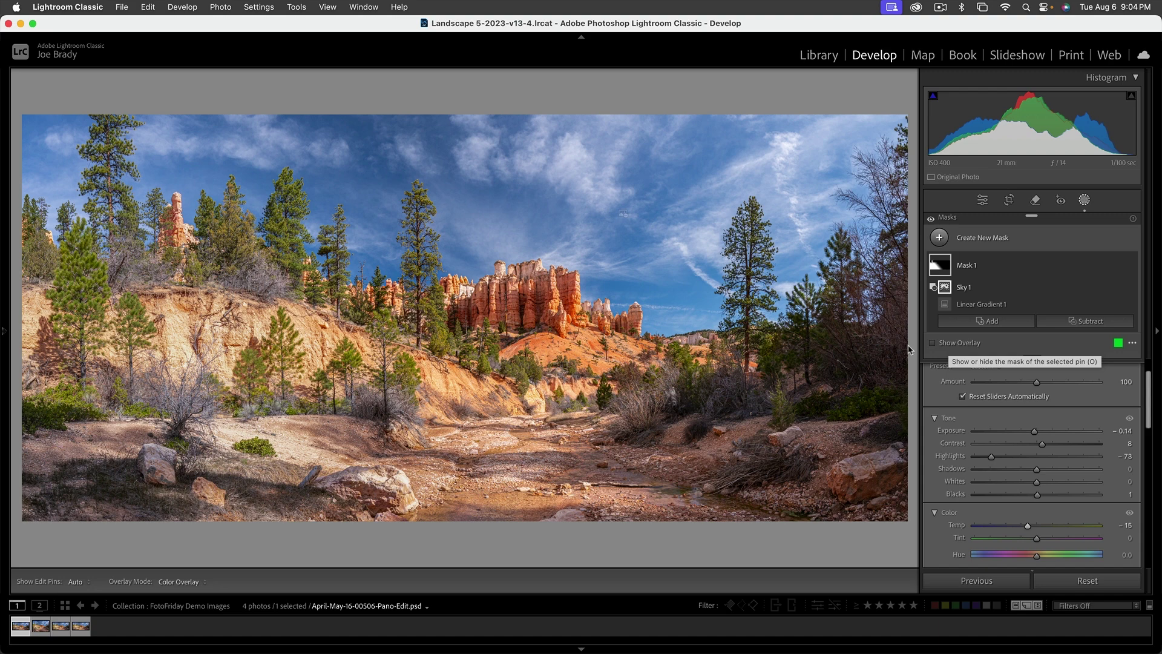
Drag a second linear gradient in from the right edge and subtract the sky from it.
key(m)
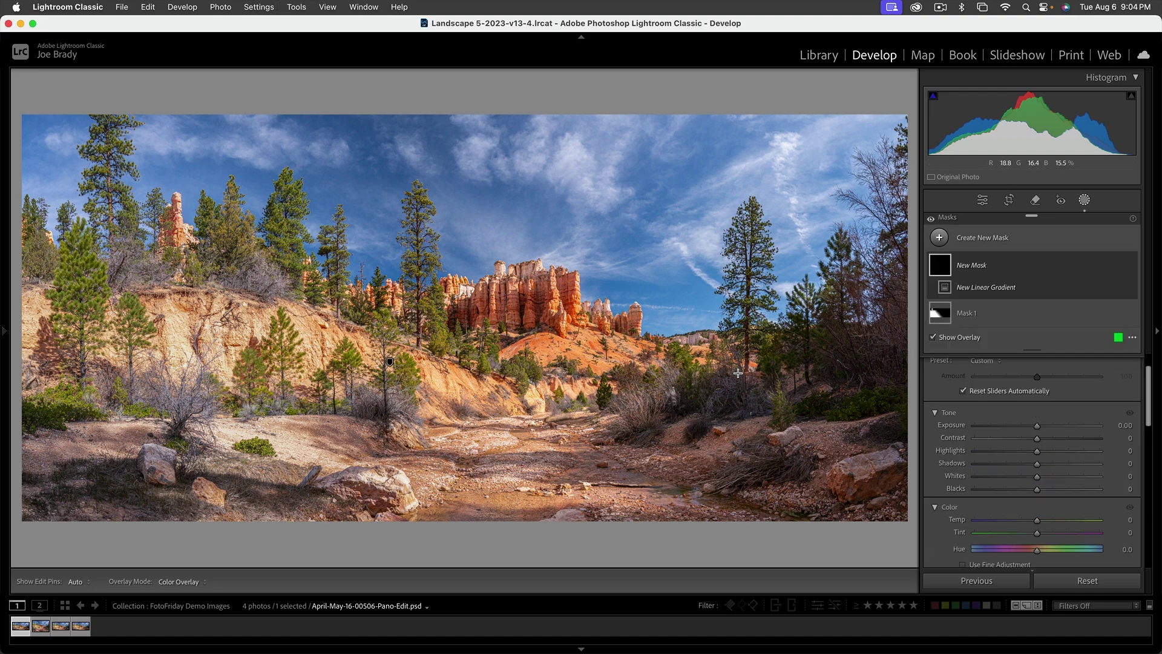
drag(750, 374, 591, 328)
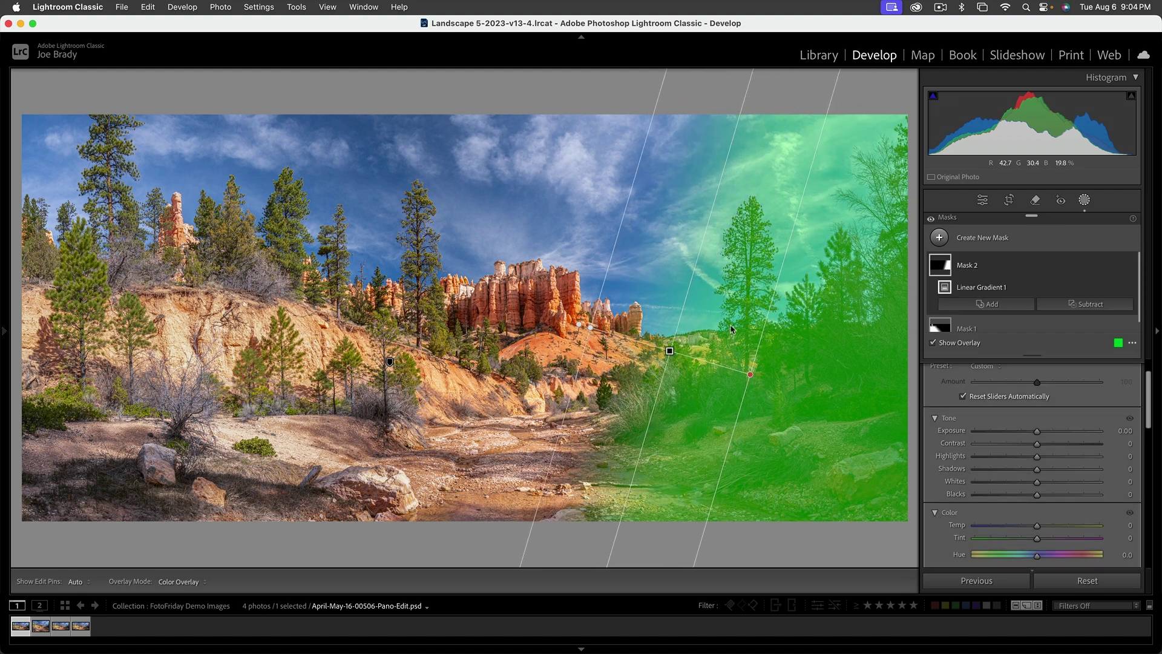
click(1075, 305)
click(1067, 345)
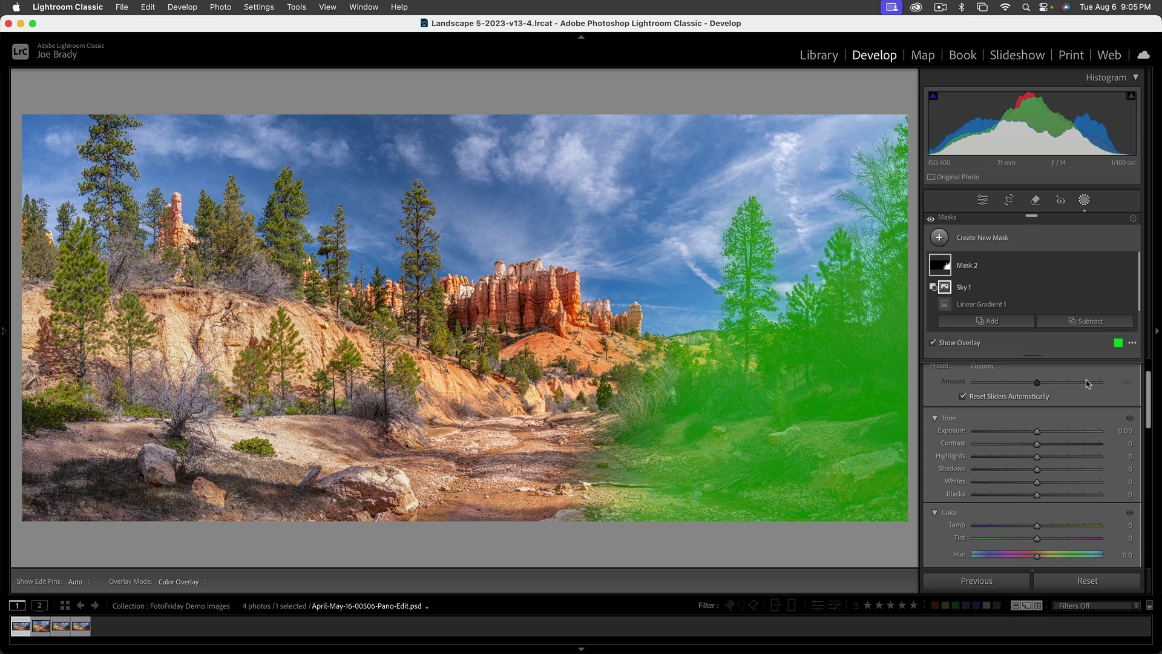
Subtract a brush stroke from Mask 2 along the central stream path, with Auto Mask off.
click(1086, 321)
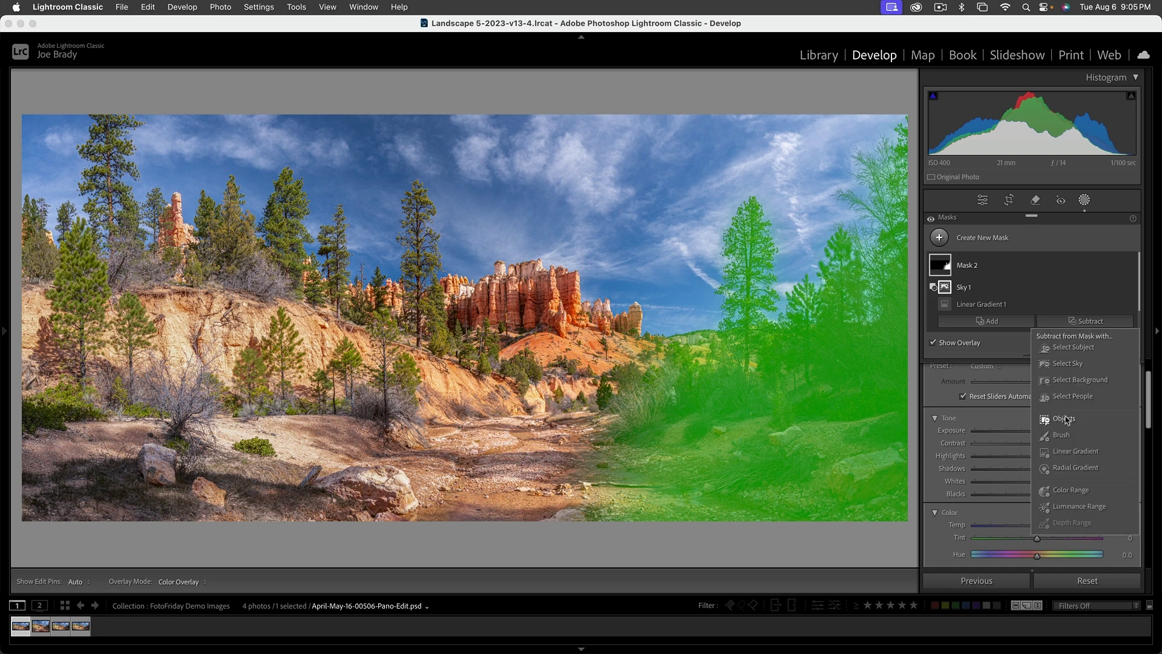
click(1062, 434)
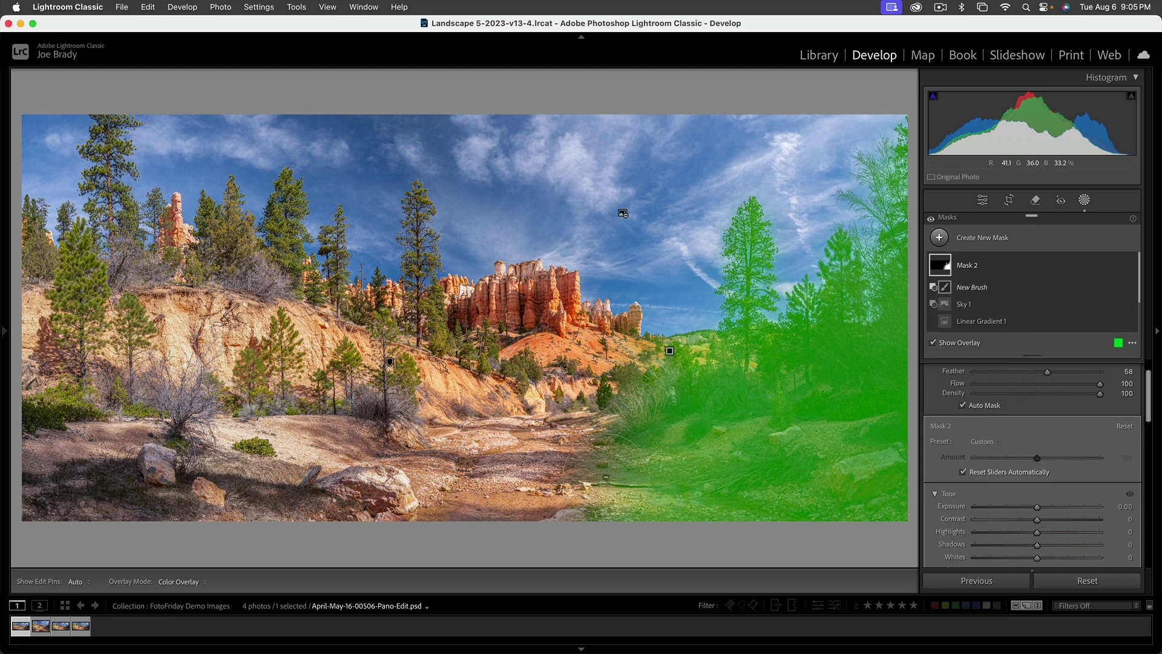
key(h)
mouse_move(607, 472)
mouse_down()
mouse_move(651, 509)
mouse_move(763, 515)
mouse_up()
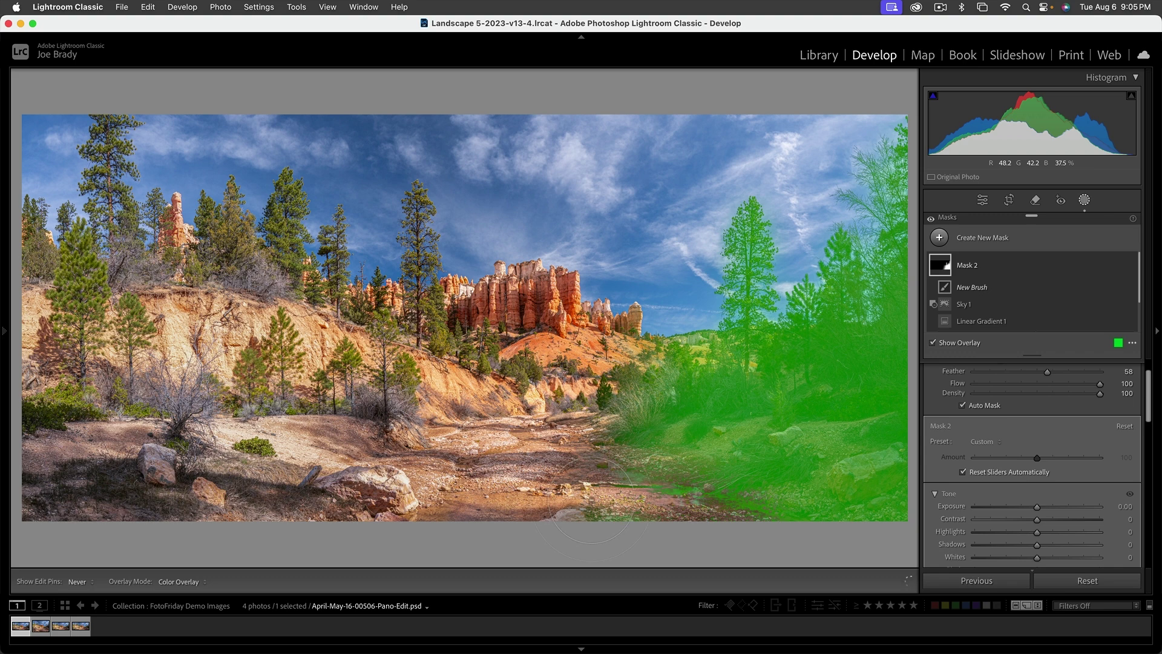
key(a)
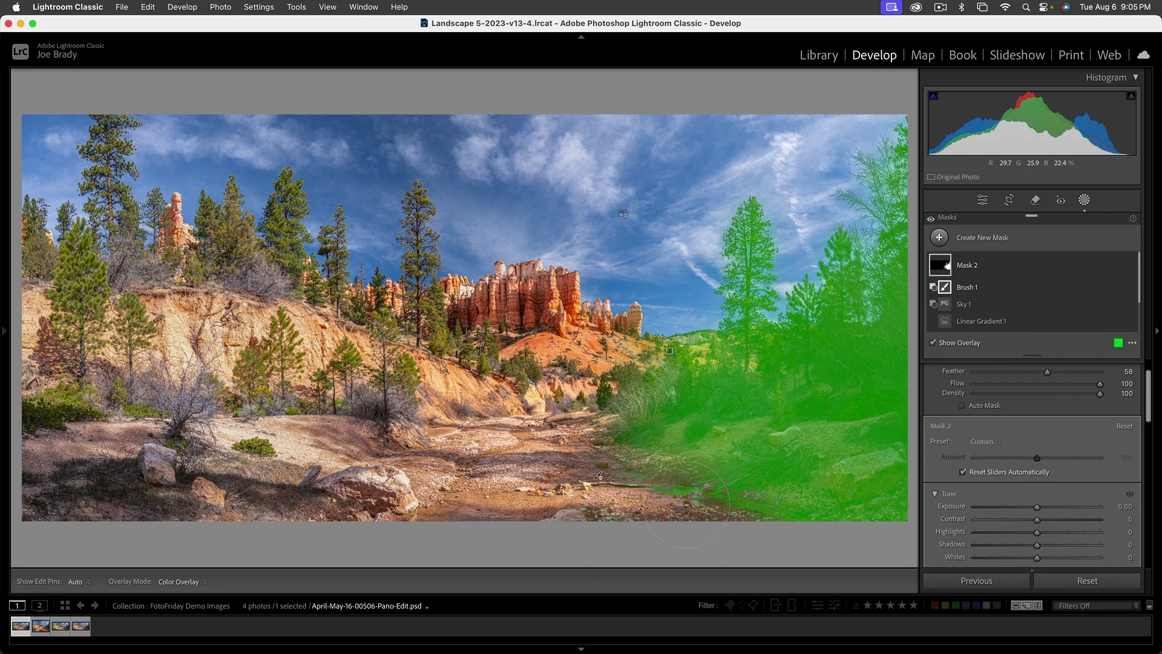
key(h)
mouse_move(688, 504)
mouse_down()
mouse_move(672, 478)
mouse_move(744, 493)
mouse_up()
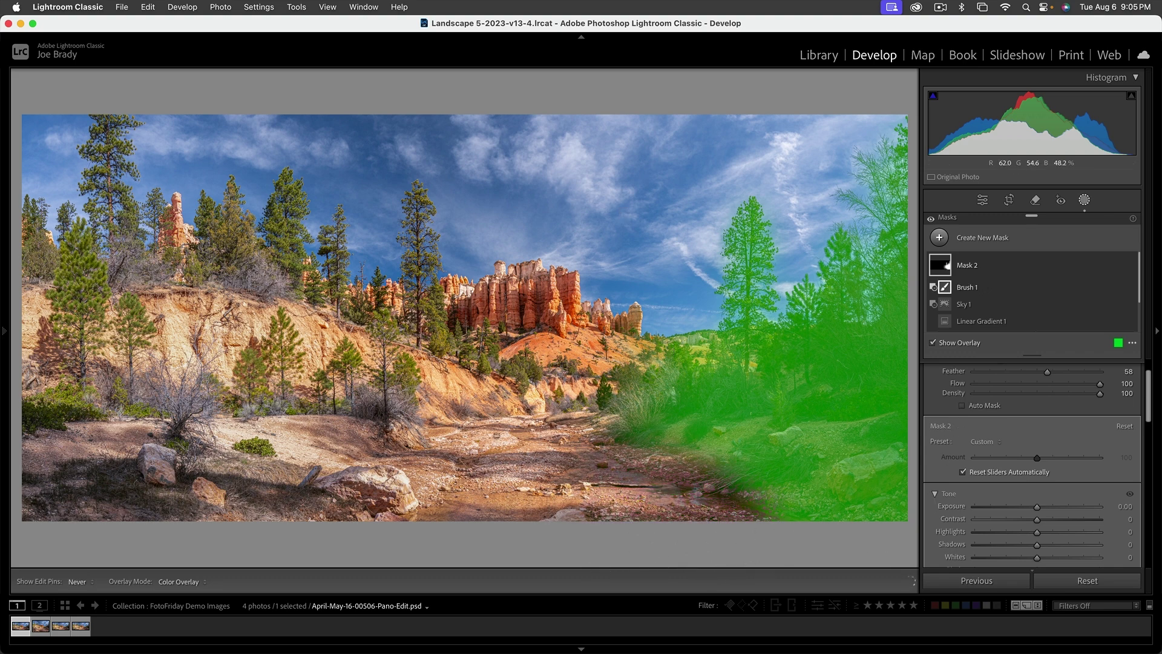
key(h)
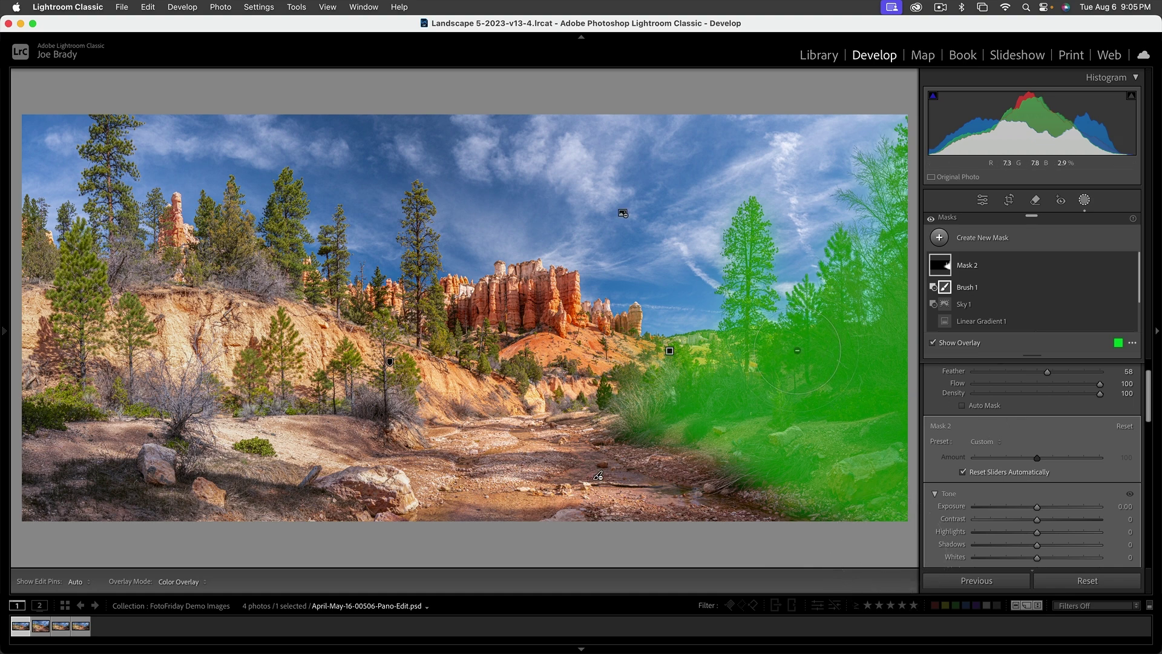
scroll(1085, 401, up, 2)
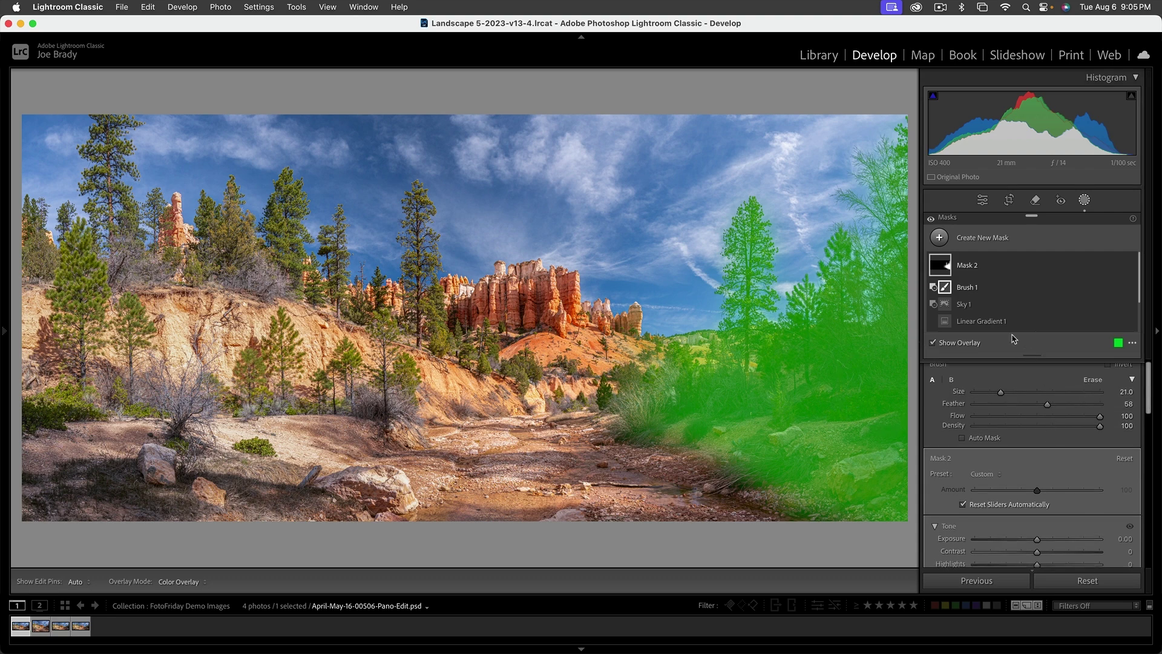
scroll(1028, 487, down, 5)
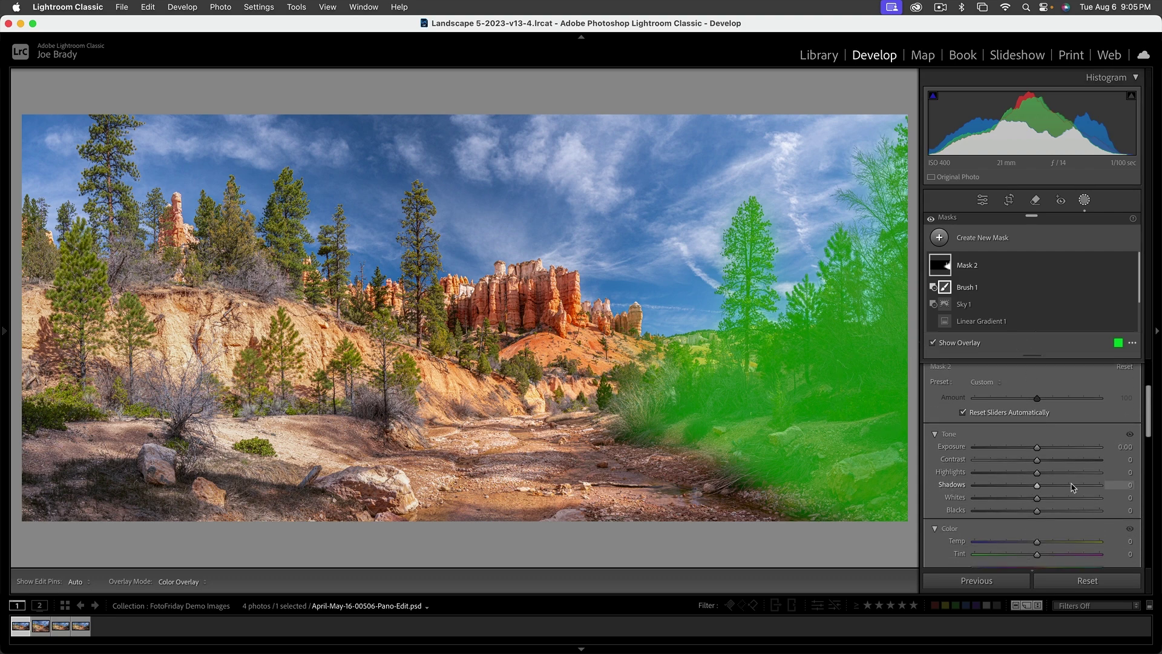
Raise Mask 2's Shadows to 79 with the mask overlay hidden.
key(o)
drag(1072, 487, 1092, 487)
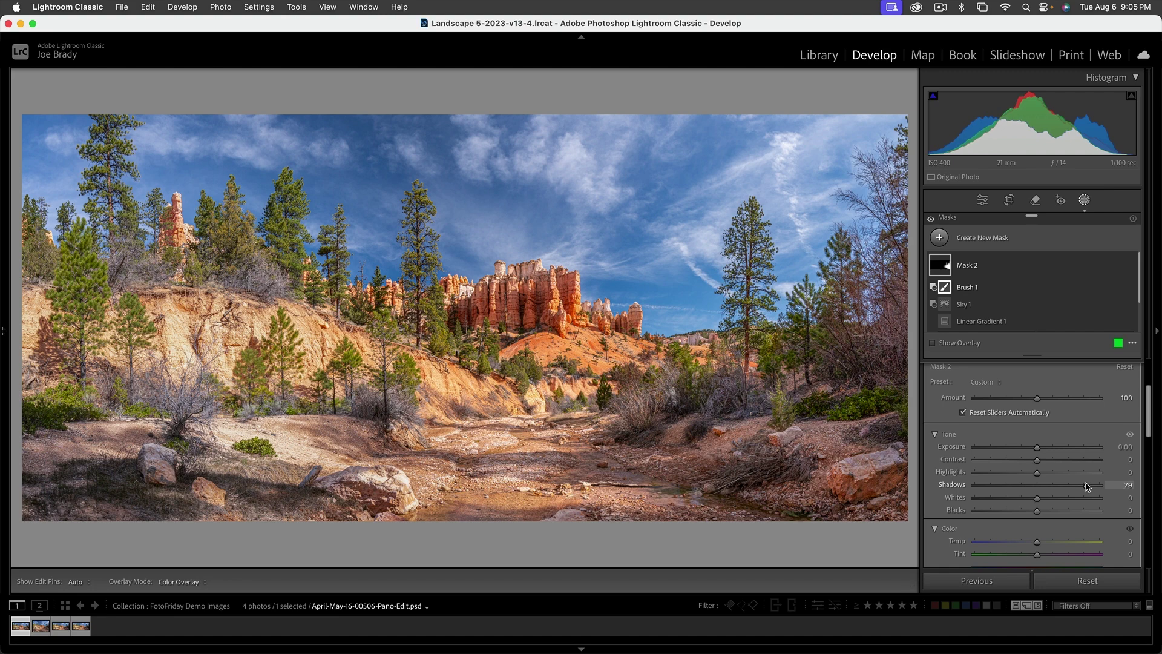
scroll(1088, 487, up, 1)
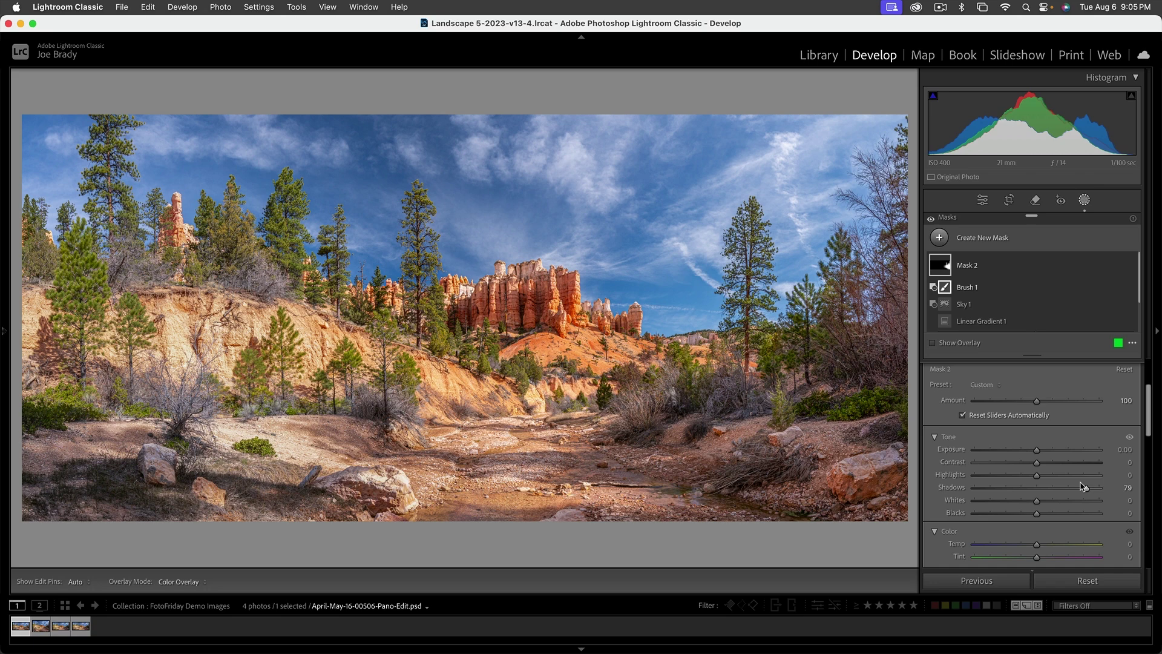
Toggle Mask 2 off and on to compare the brightened right-side trees.
key(super+z)
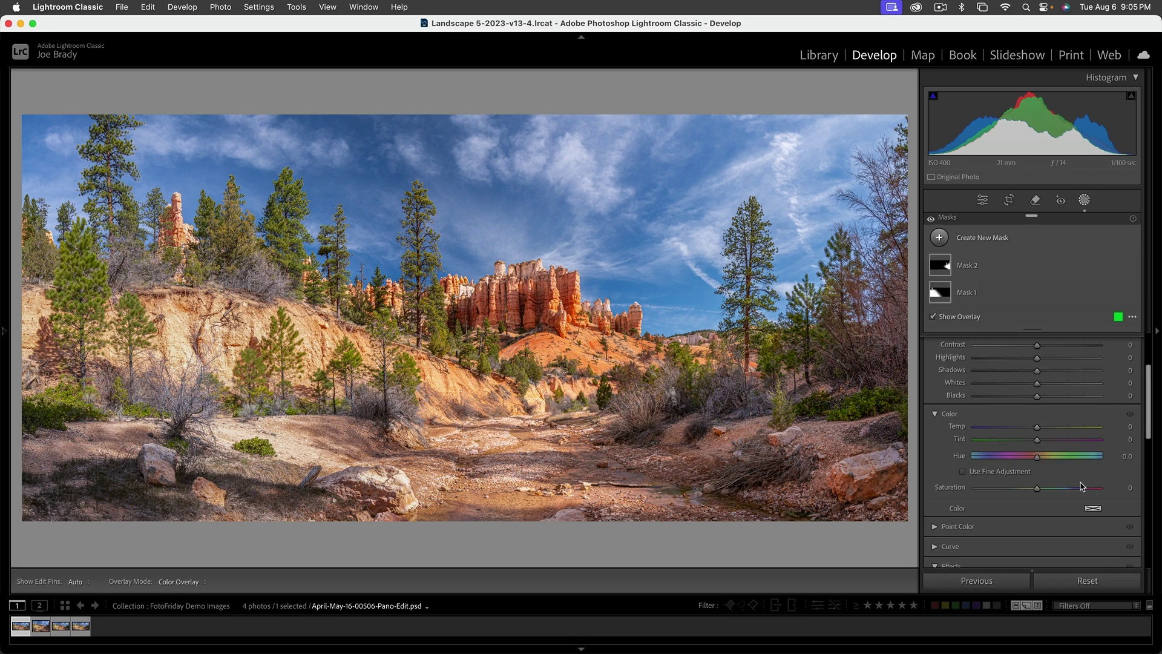
mouse_move(1131, 295)
click(1090, 270)
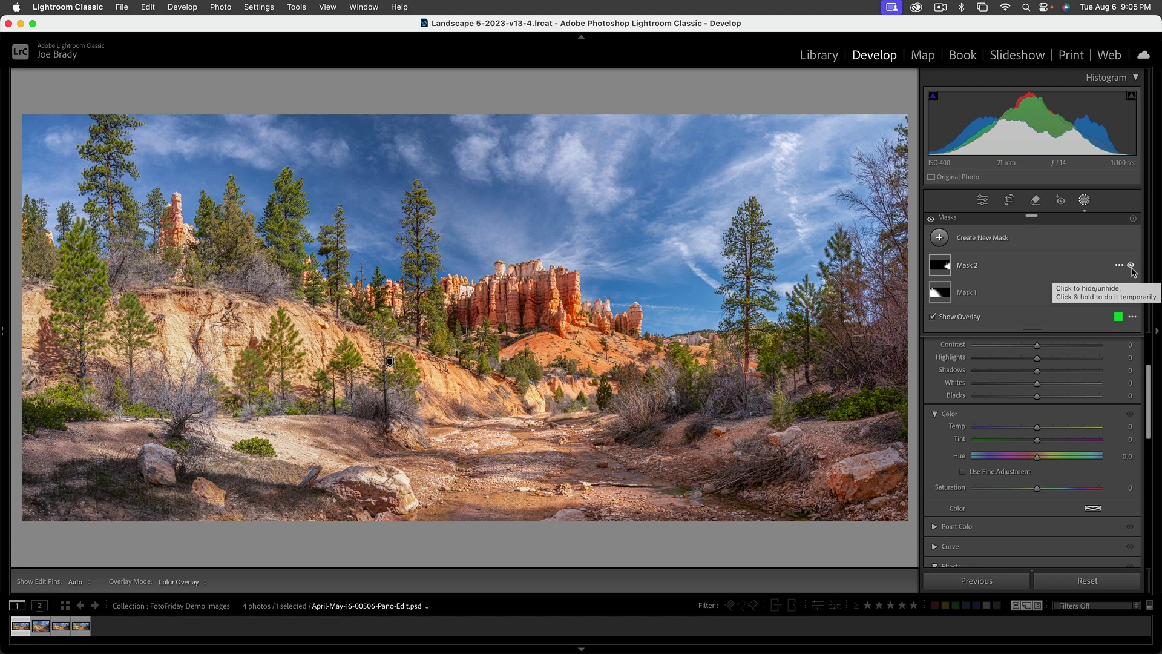
click(1131, 267)
click(1132, 267)
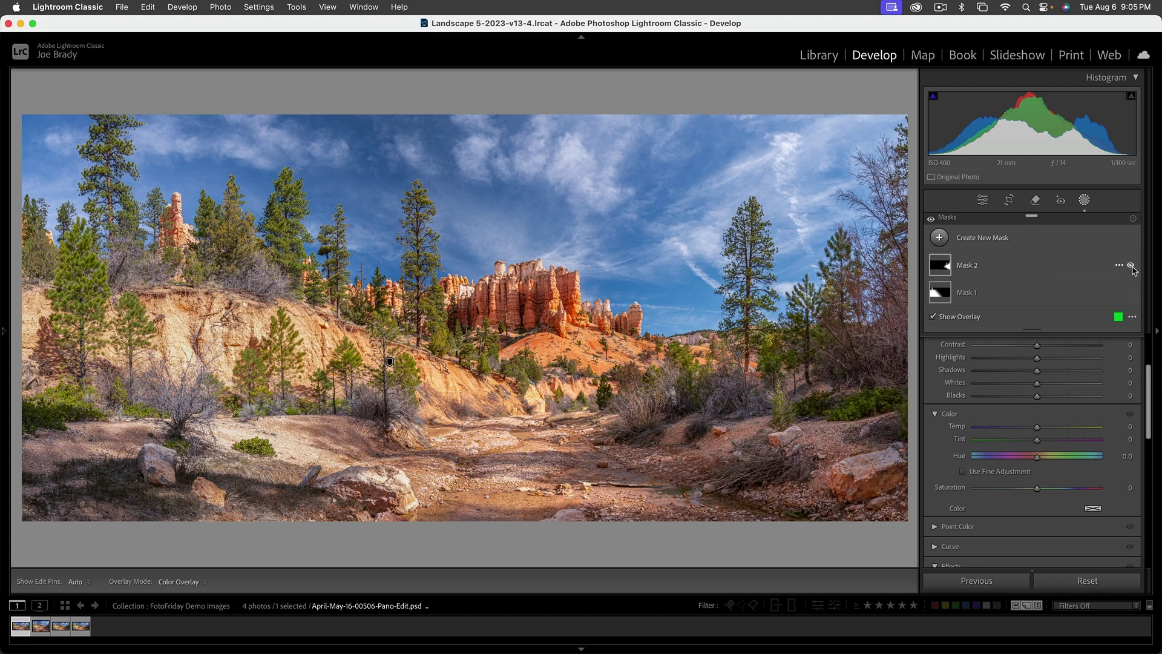
click(1132, 267)
click(1131, 267)
click(1131, 266)
click(1131, 266)
mouse_move(1091, 307)
Brush a new mask over the left-slope trees and tall pine, using Auto Mask, at Exposure -0.46.
key(k)
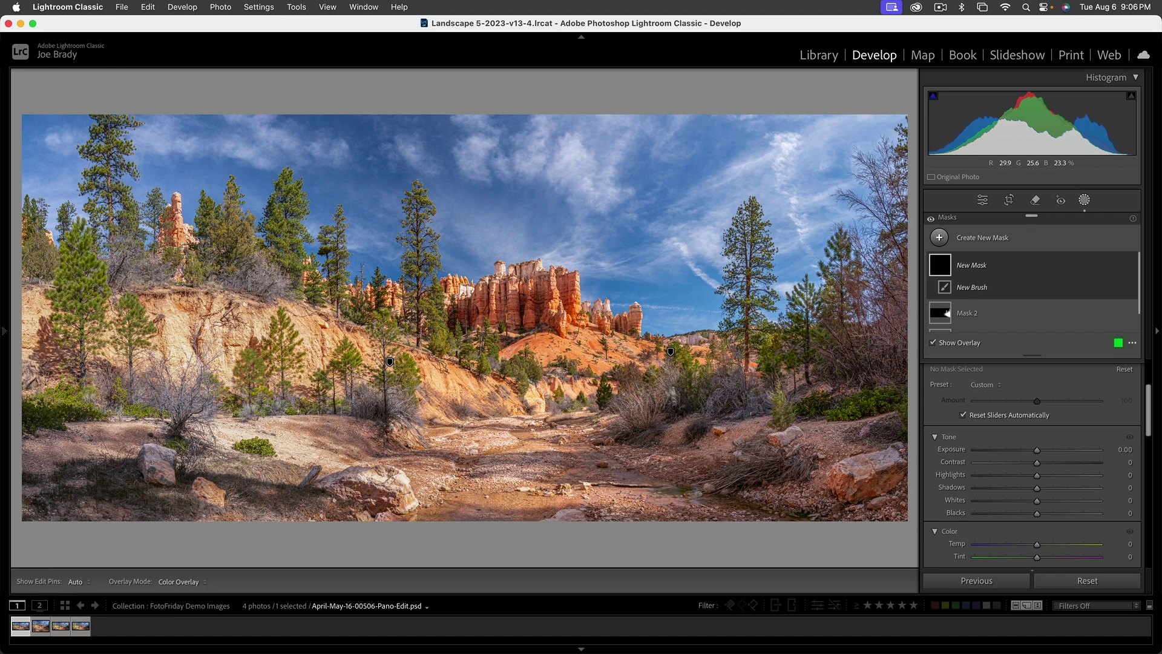
scroll(1000, 411, up, 3)
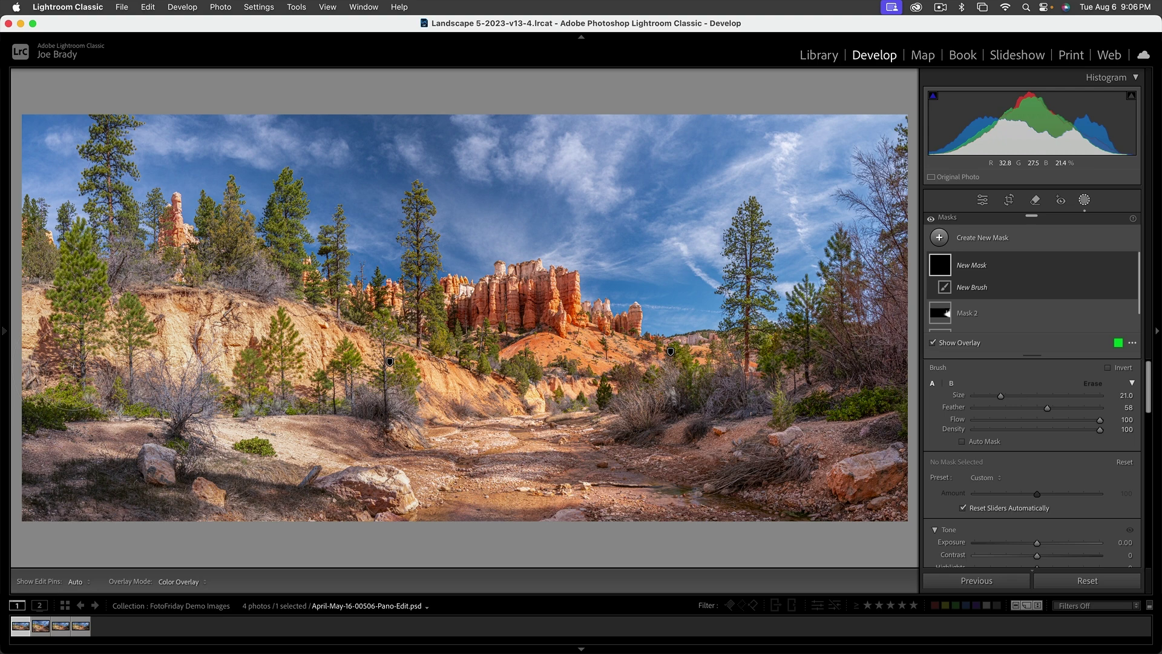
mouse_move(64, 411)
mouse_down()
mouse_move(45, 279)
mouse_move(30, 258)
mouse_up()
mouse_move(103, 418)
mouse_down()
mouse_move(212, 387)
mouse_move(312, 377)
mouse_move(353, 386)
mouse_up()
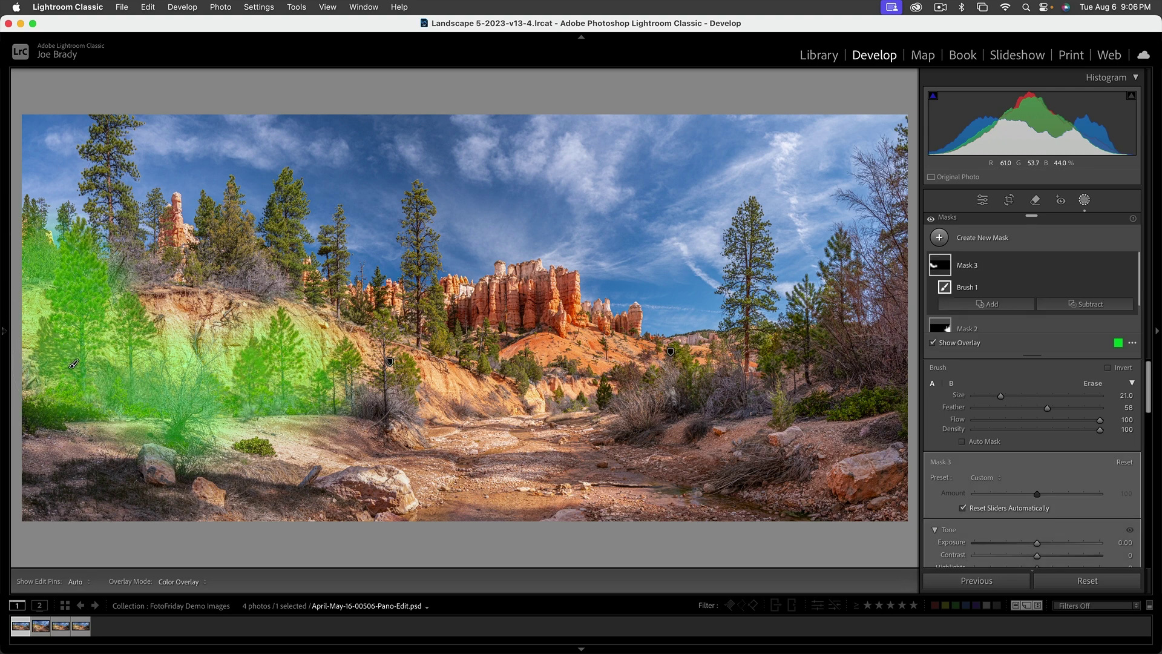
mouse_move(218, 267)
mouse_down()
mouse_move(276, 247)
mouse_move(231, 239)
mouse_up()
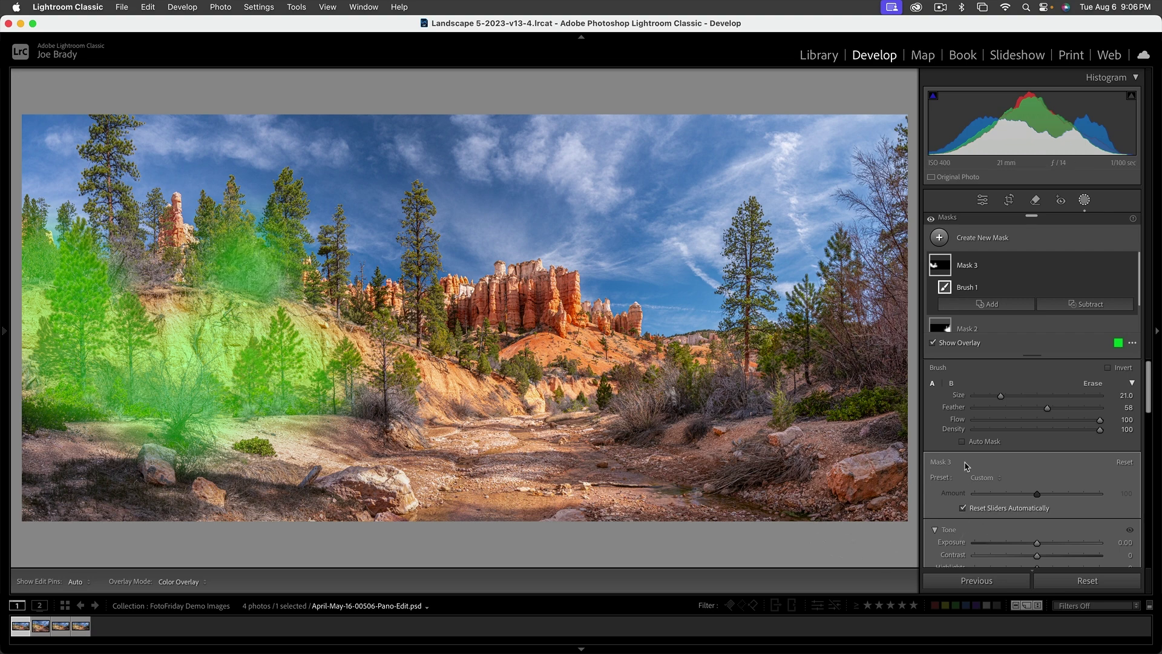
click(962, 441)
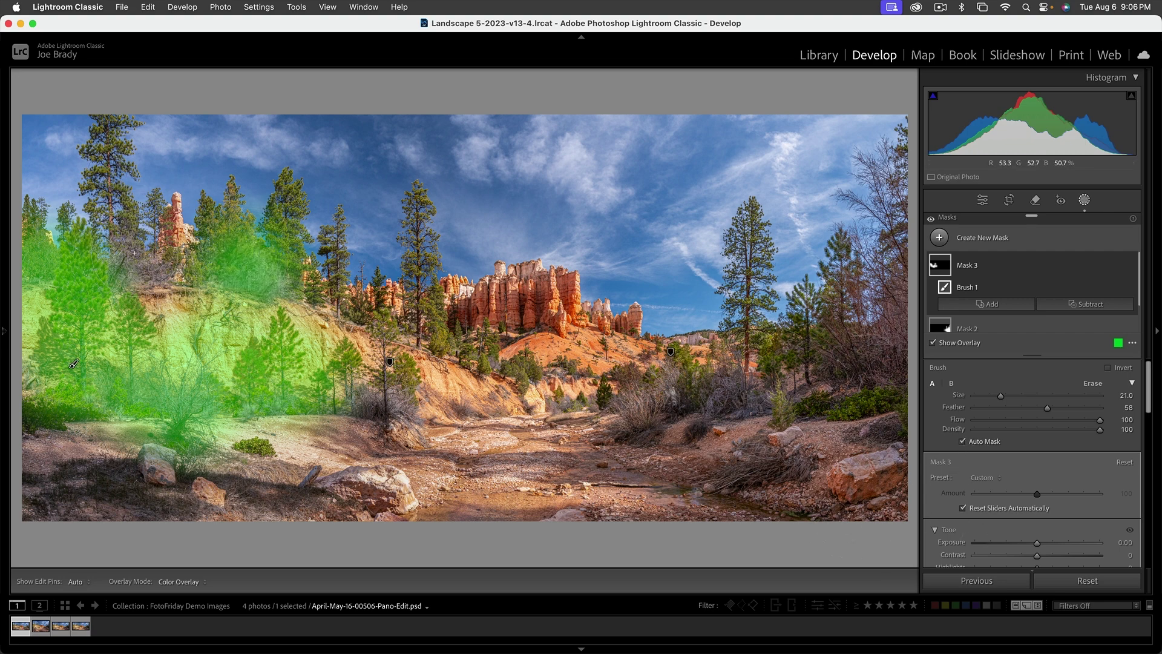
drag(124, 232, 128, 244)
drag(106, 195, 112, 190)
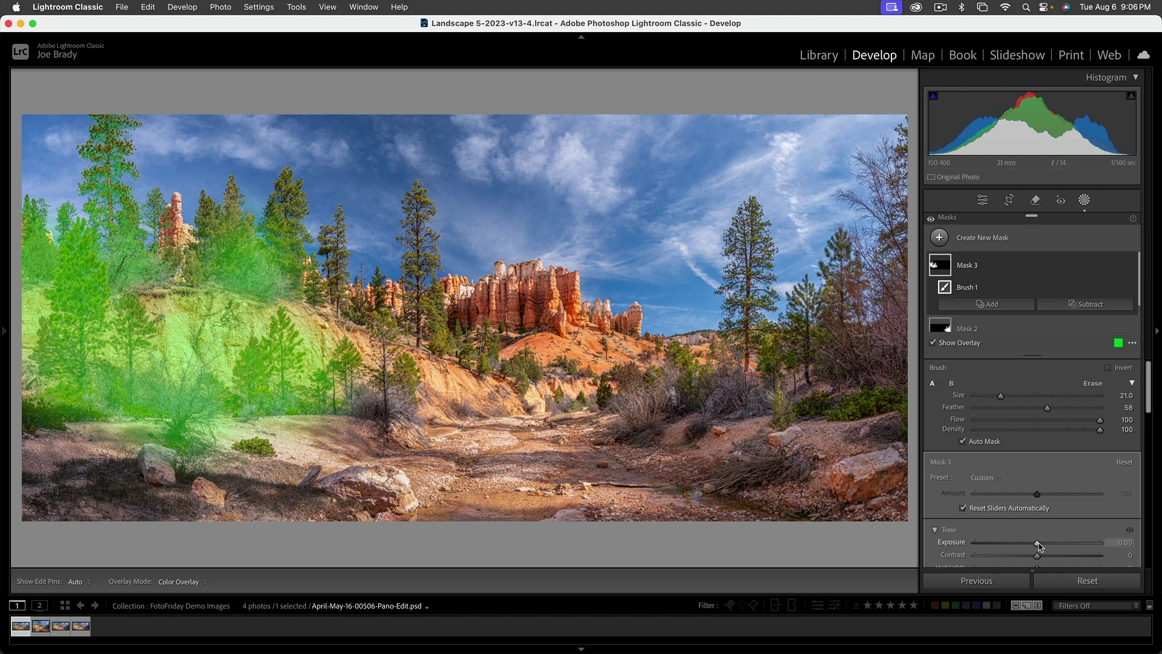
drag(1039, 545, 1031, 547)
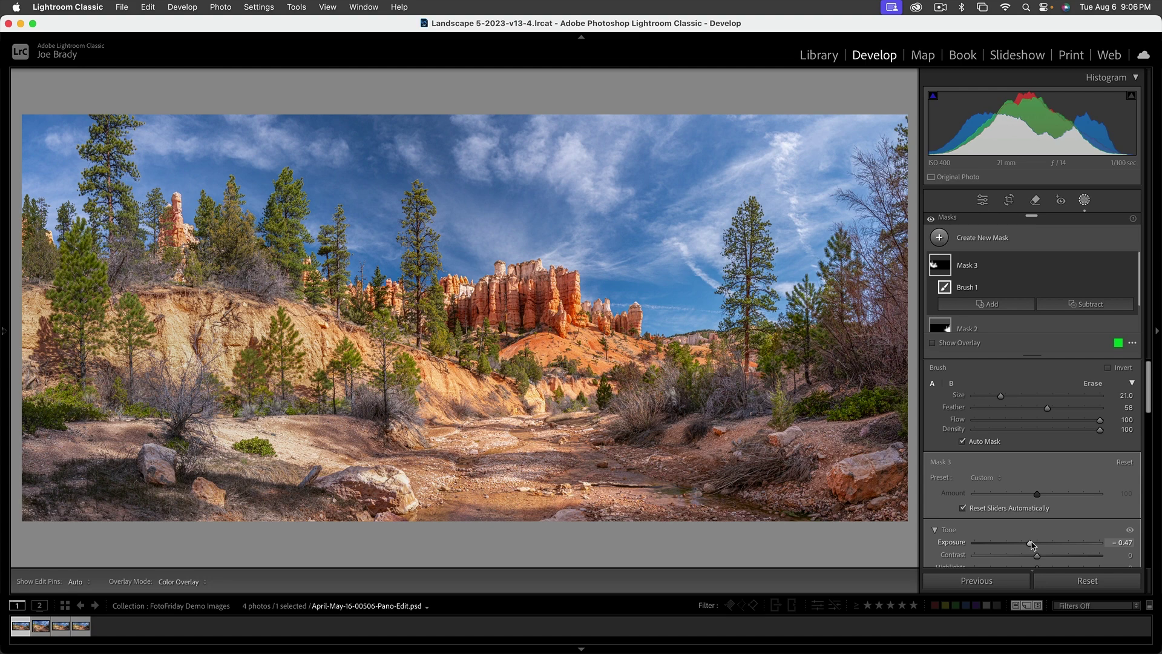
scroll(1033, 532, down, 5)
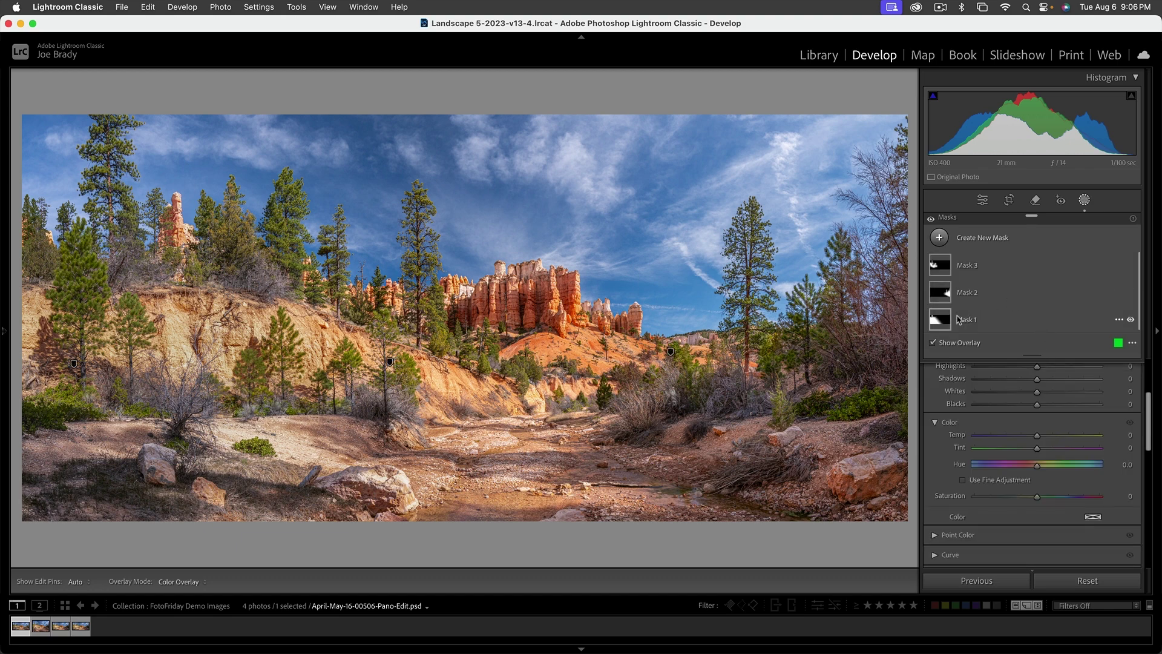
Reset Mask 1's Exposure to 0.00, add Clarity 21 and Dehaze 13, then deselect it.
click(942, 324)
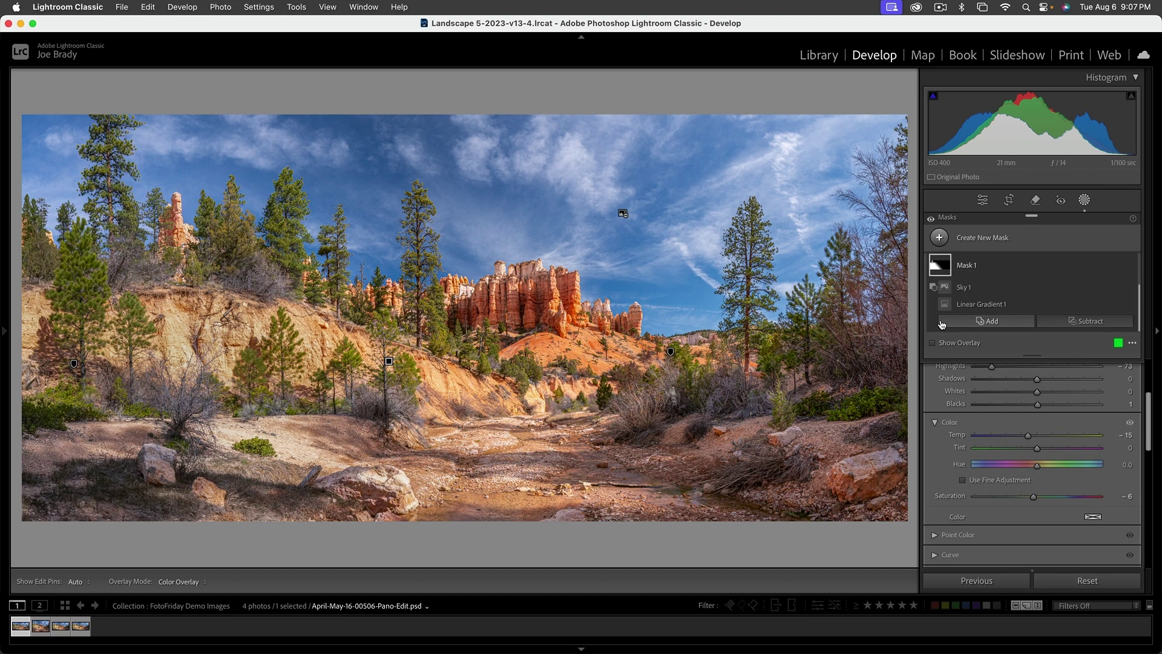
scroll(1043, 402, up, 4)
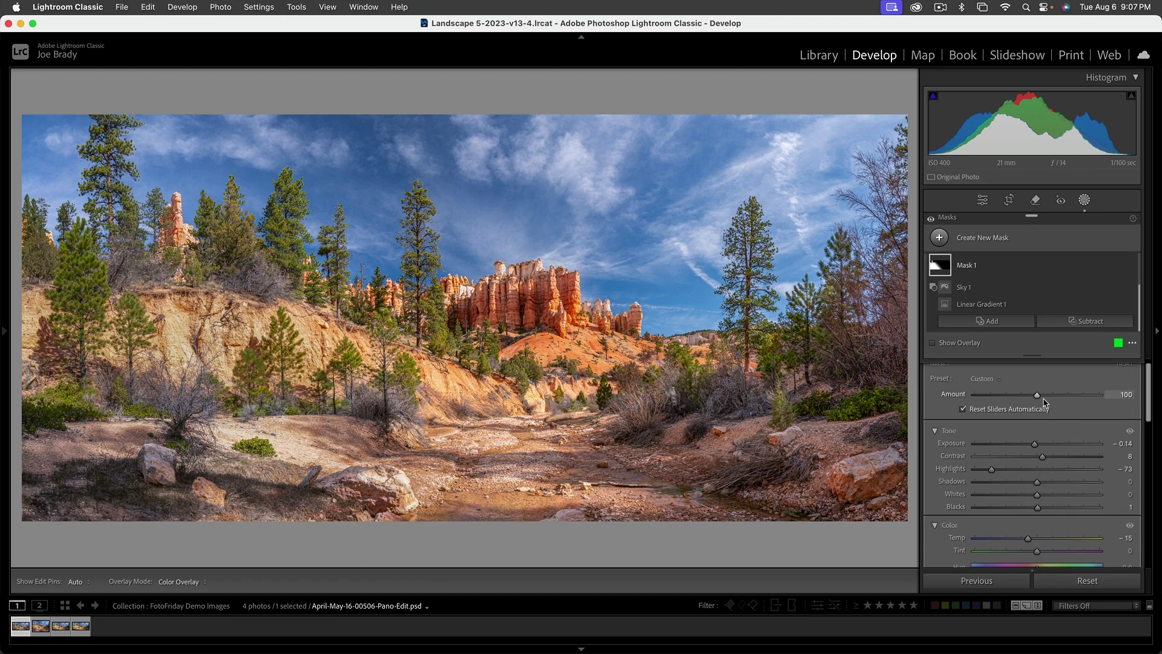
double_click(1036, 444)
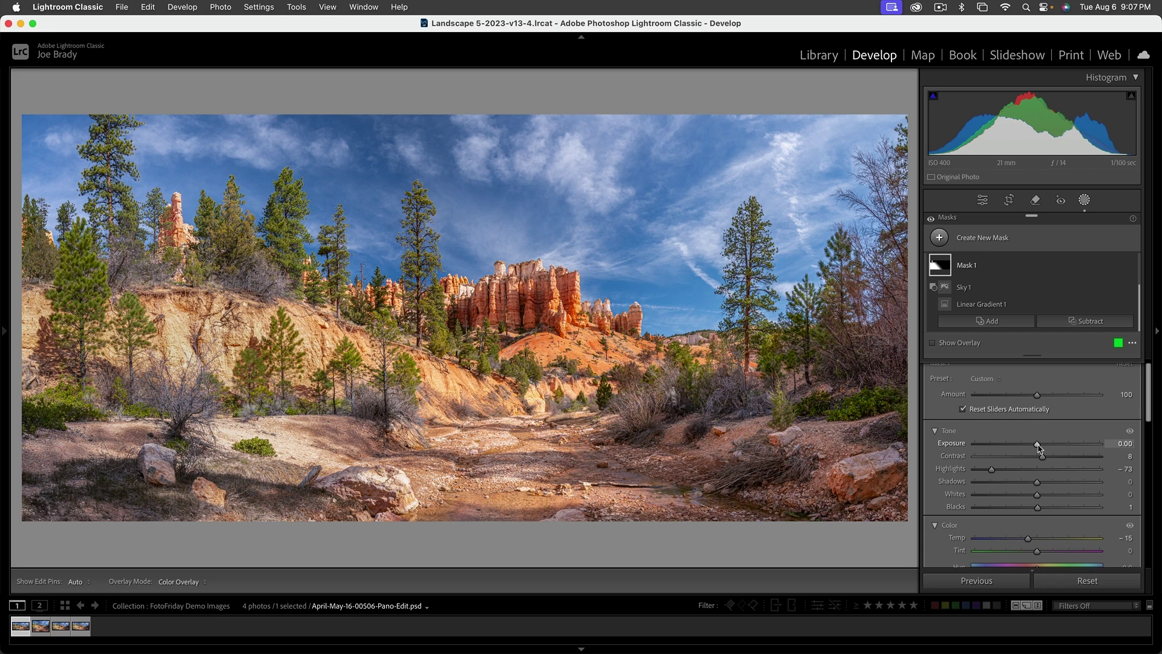
scroll(1054, 479, down, 4)
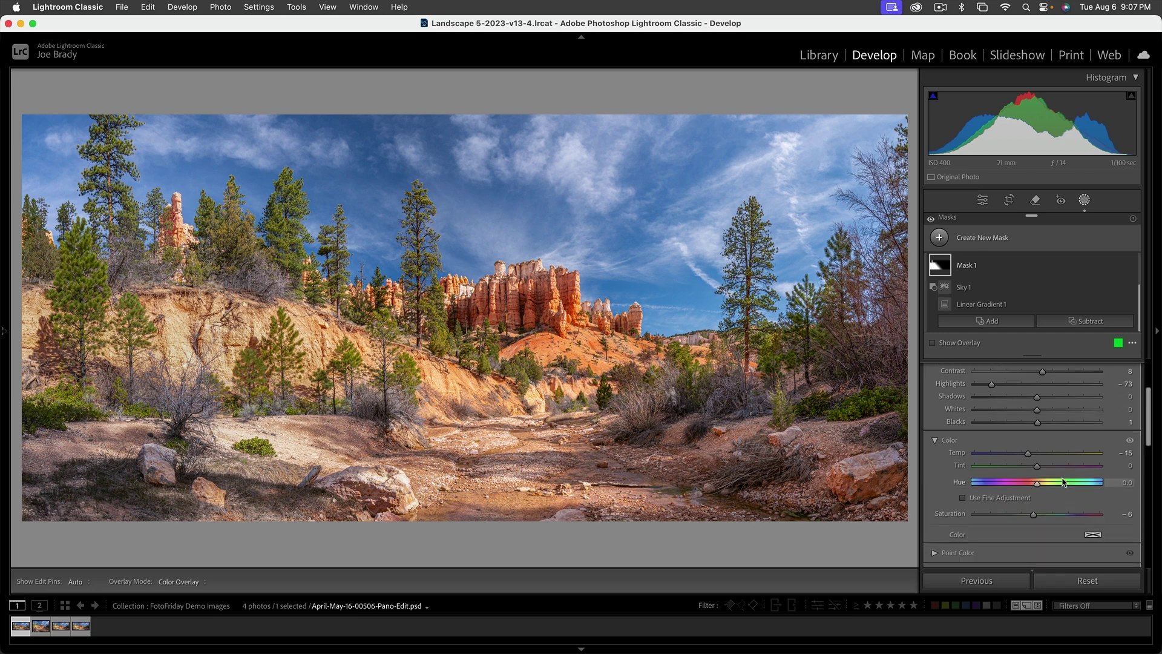
scroll(1064, 481, down, 3)
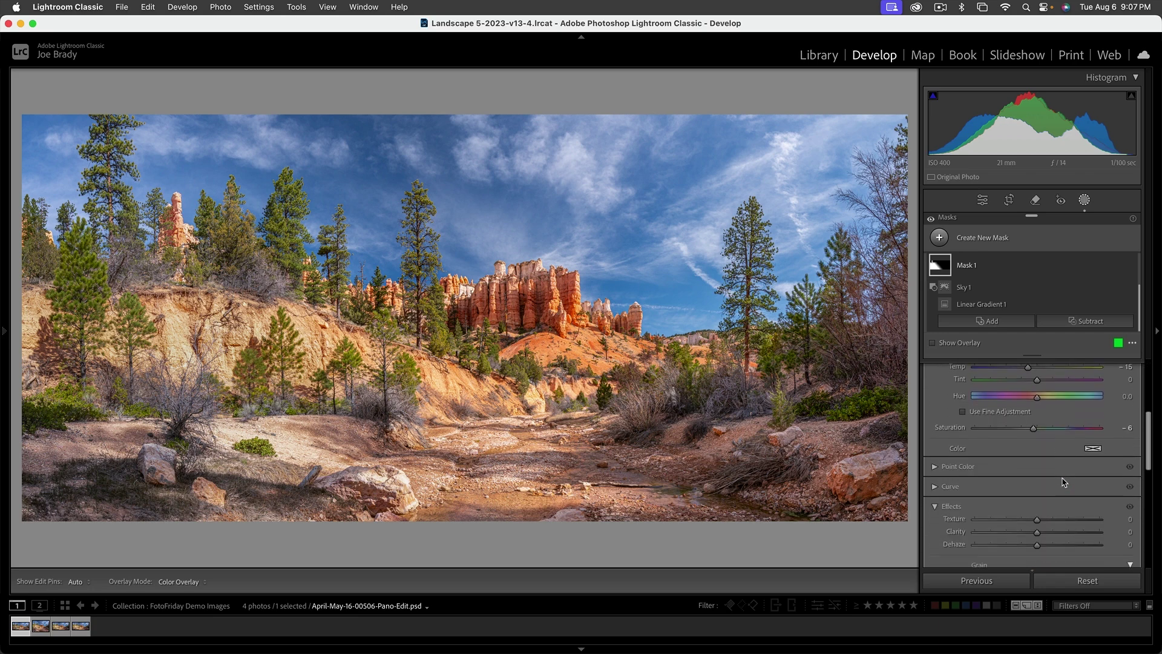
scroll(1050, 527, down, 3)
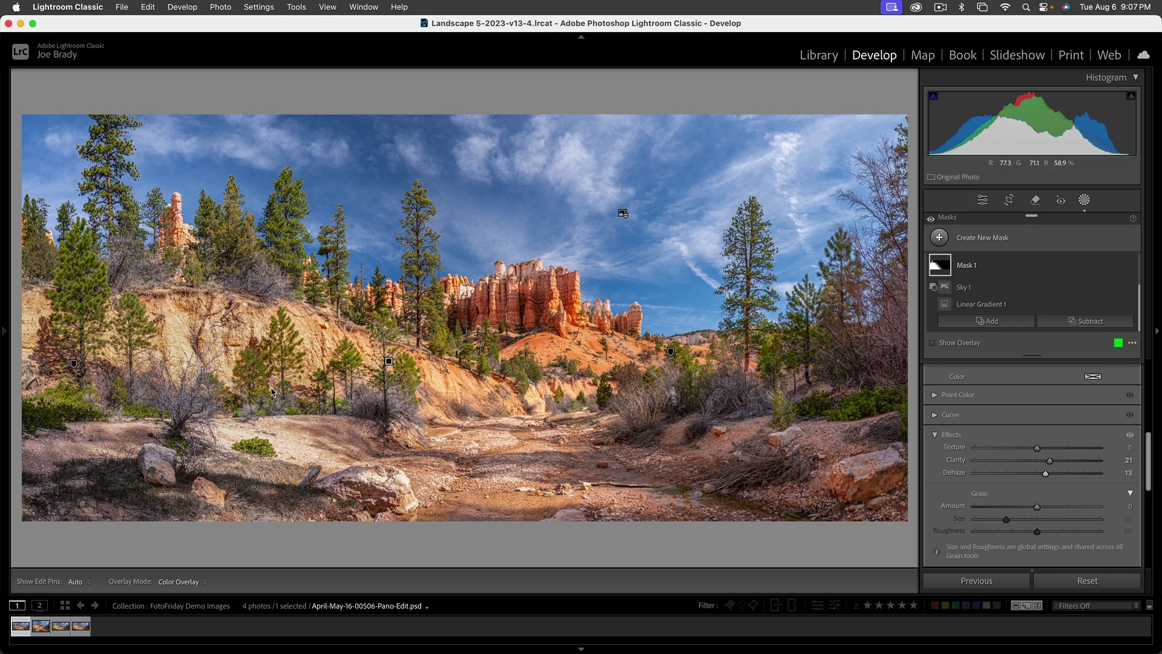
click(601, 406)
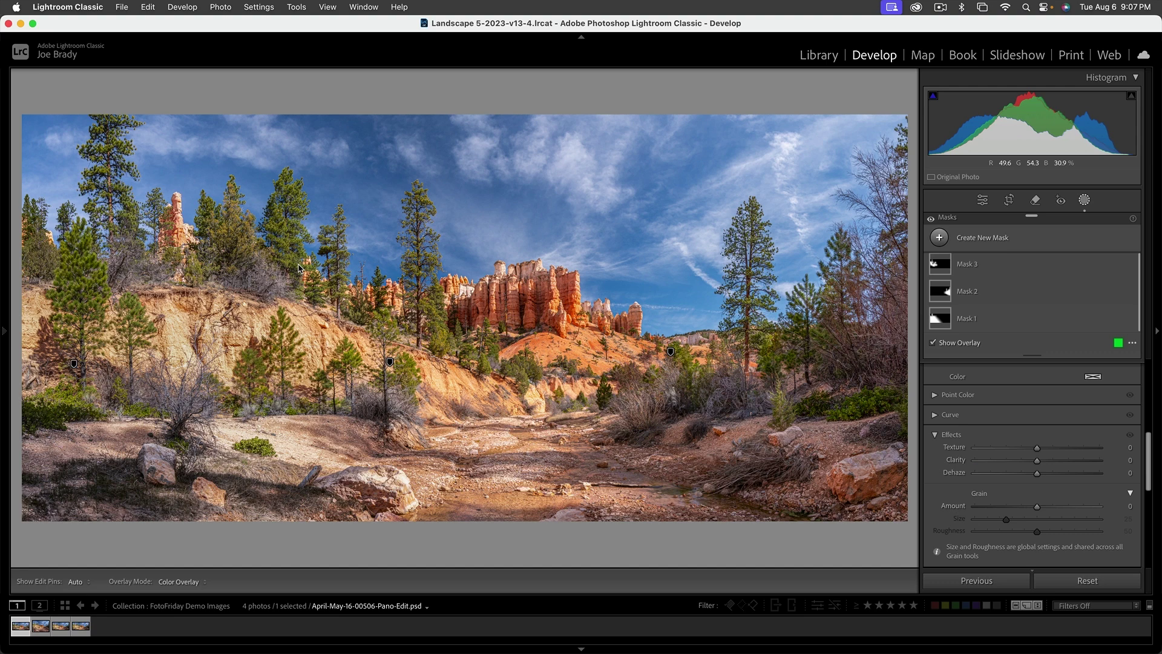
Enter Crop & Straighten and review the Crop Guide Overlay choices, keeping the Thirds guide.
key(r)
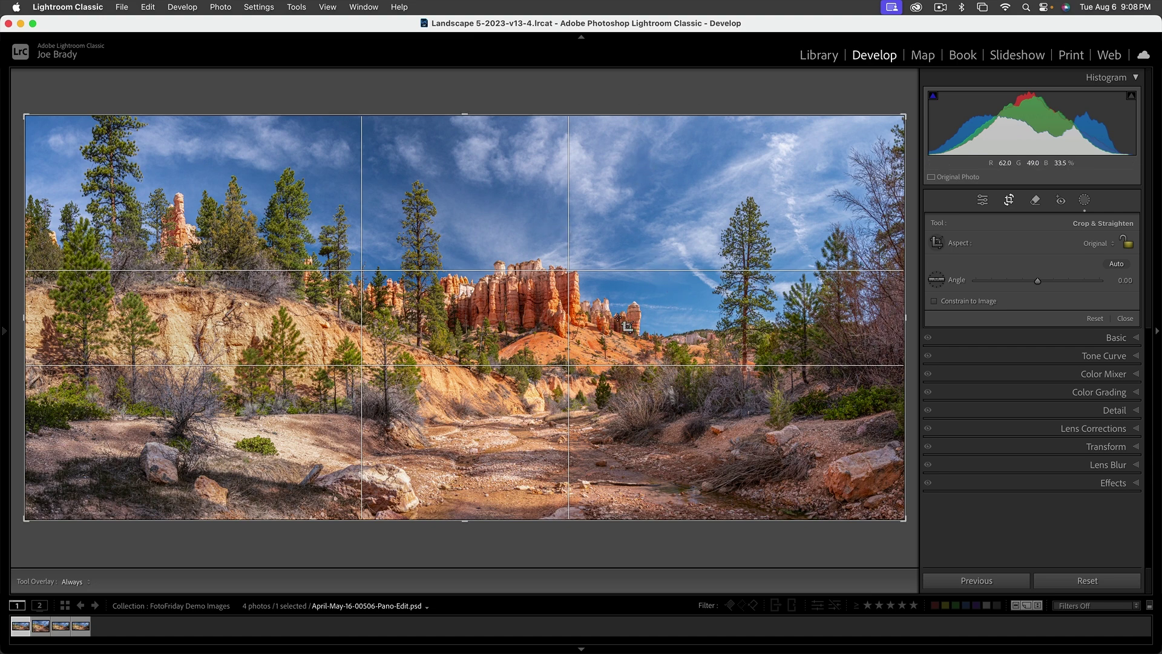
click(296, 7)
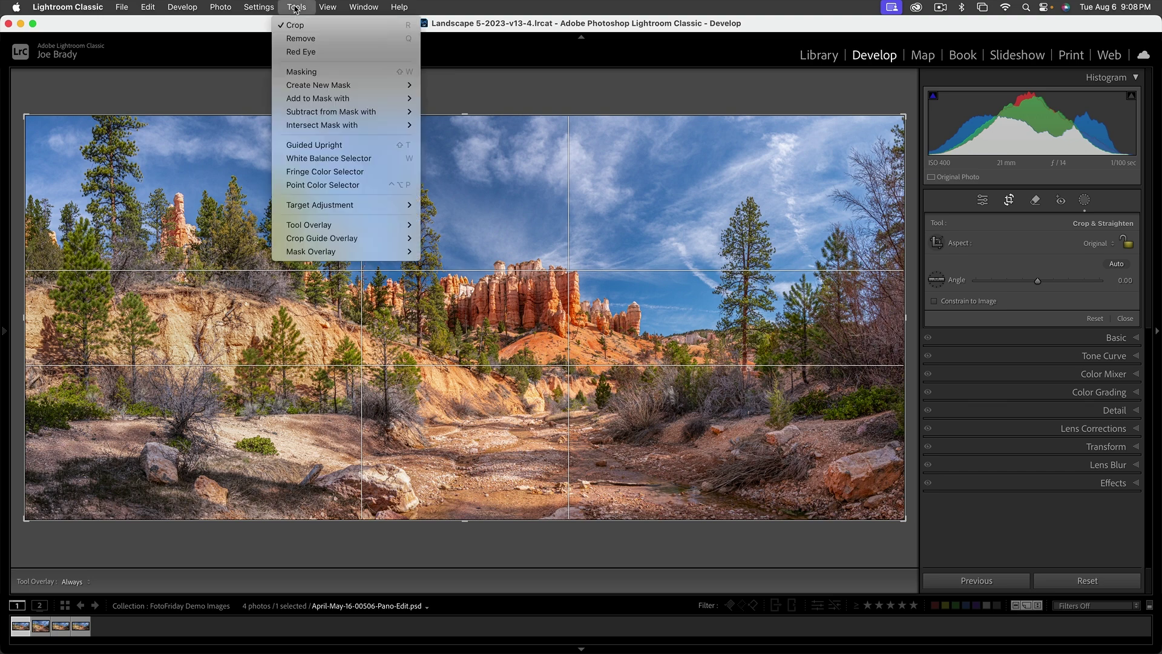
mouse_move(318, 238)
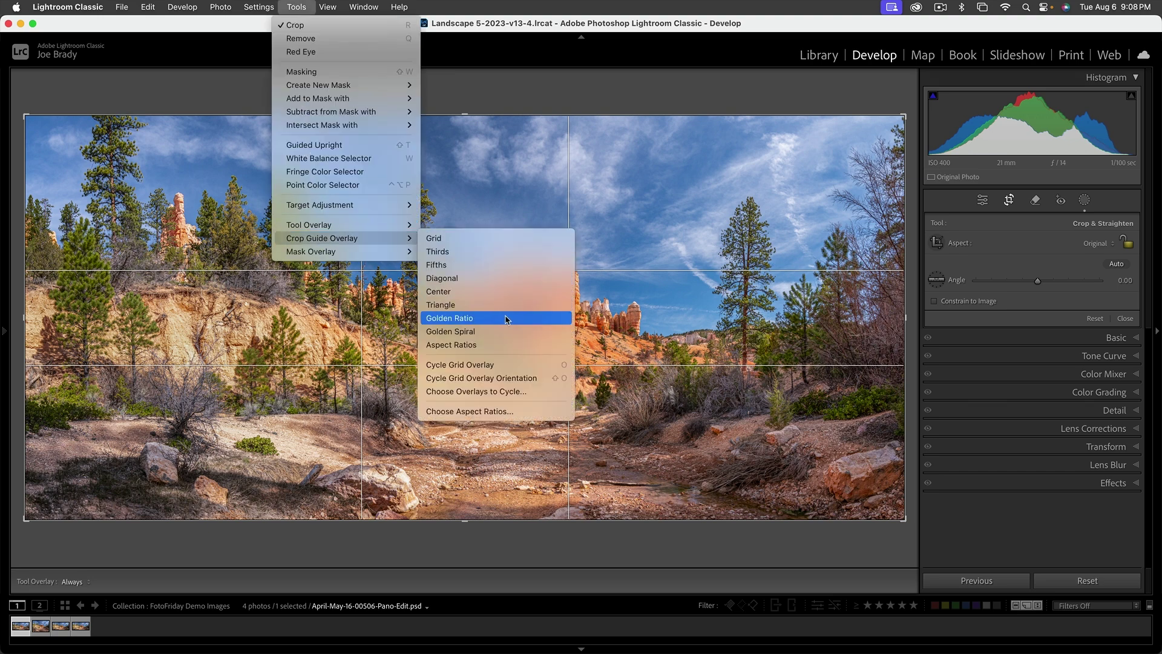
click(155, 332)
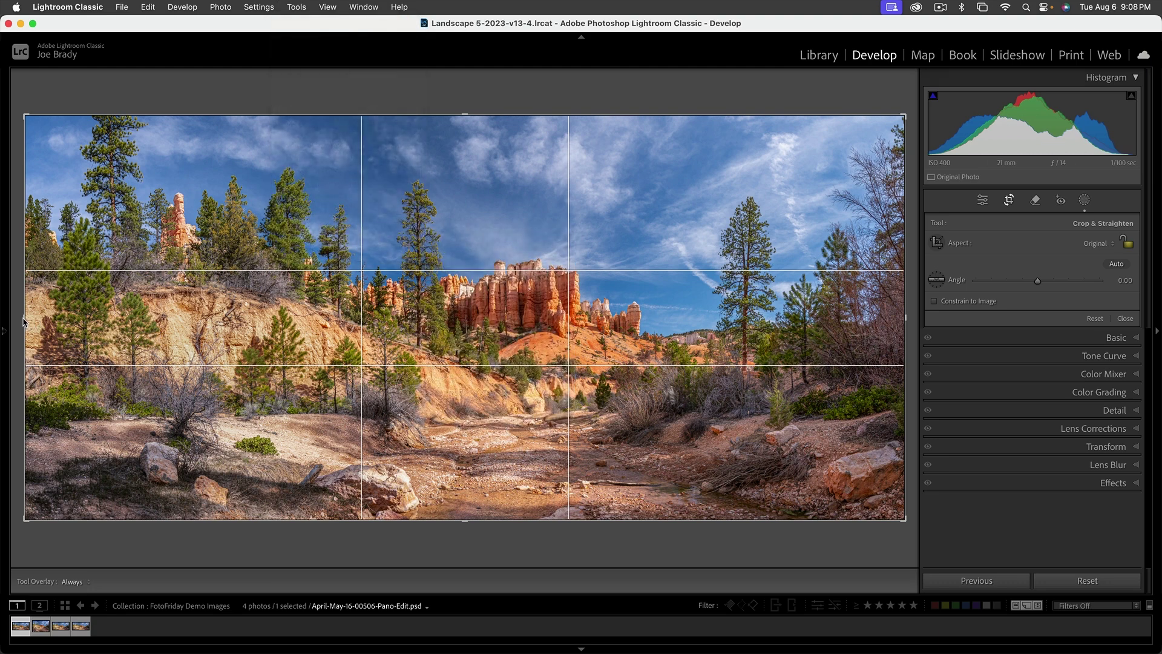
Trim the crop's left edge and top sky to frame the central hoodoos, then commit it.
drag(23, 321, 84, 317)
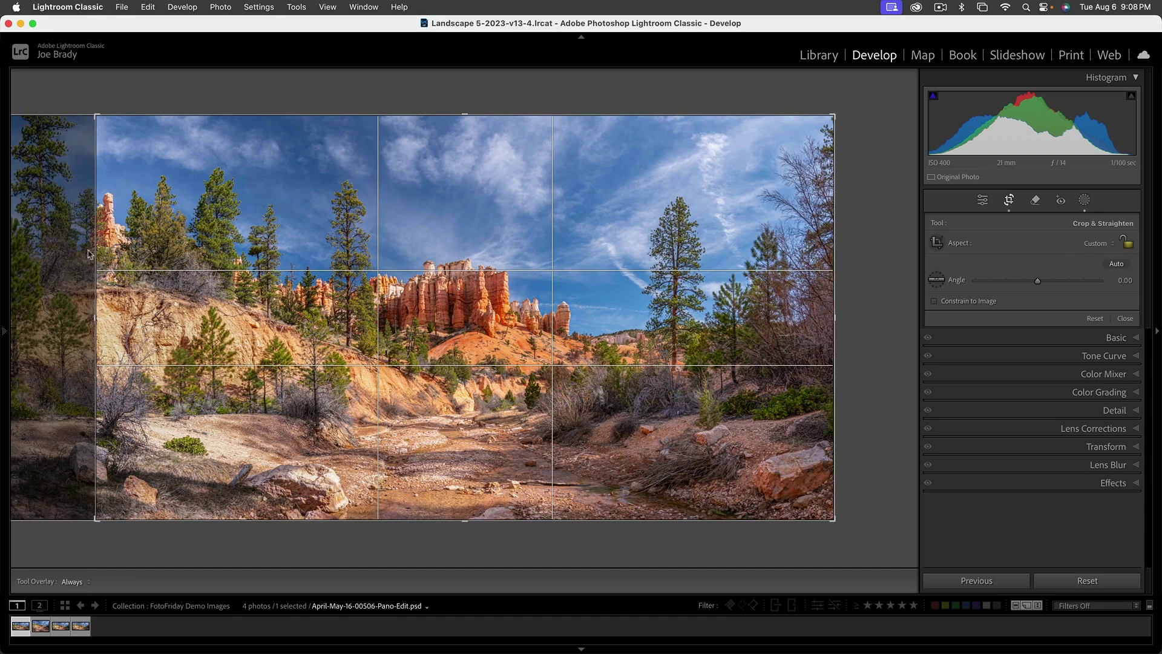
mouse_move(95, 319)
mouse_down()
mouse_move(66, 319)
mouse_move(83, 319)
mouse_up()
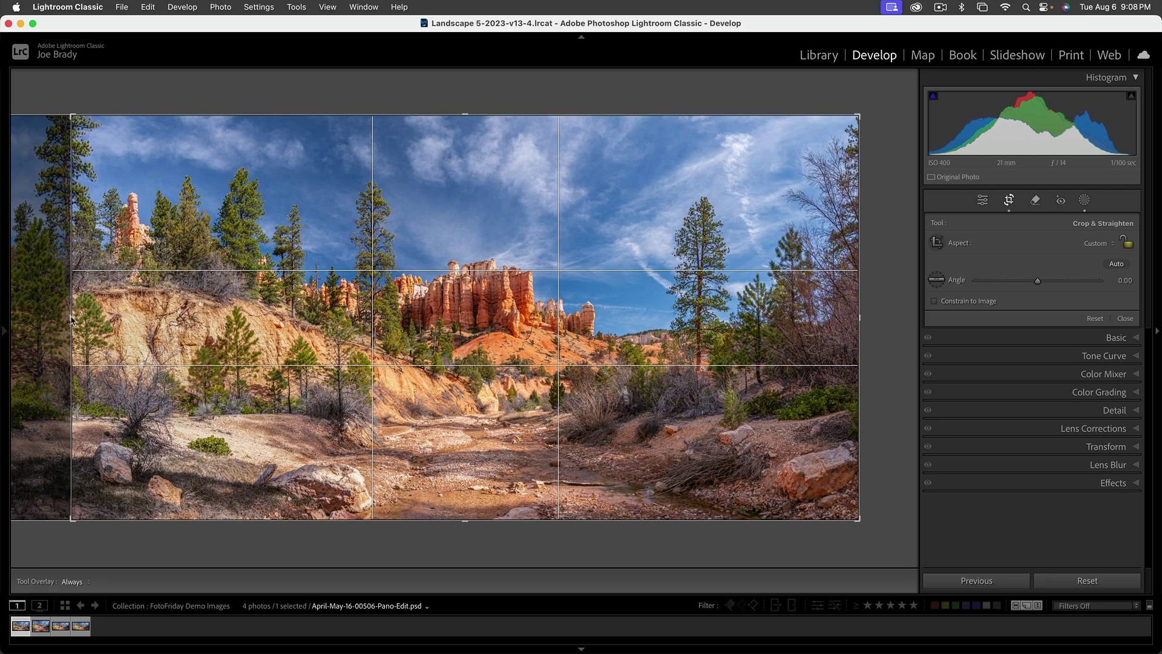
drag(72, 320, 113, 313)
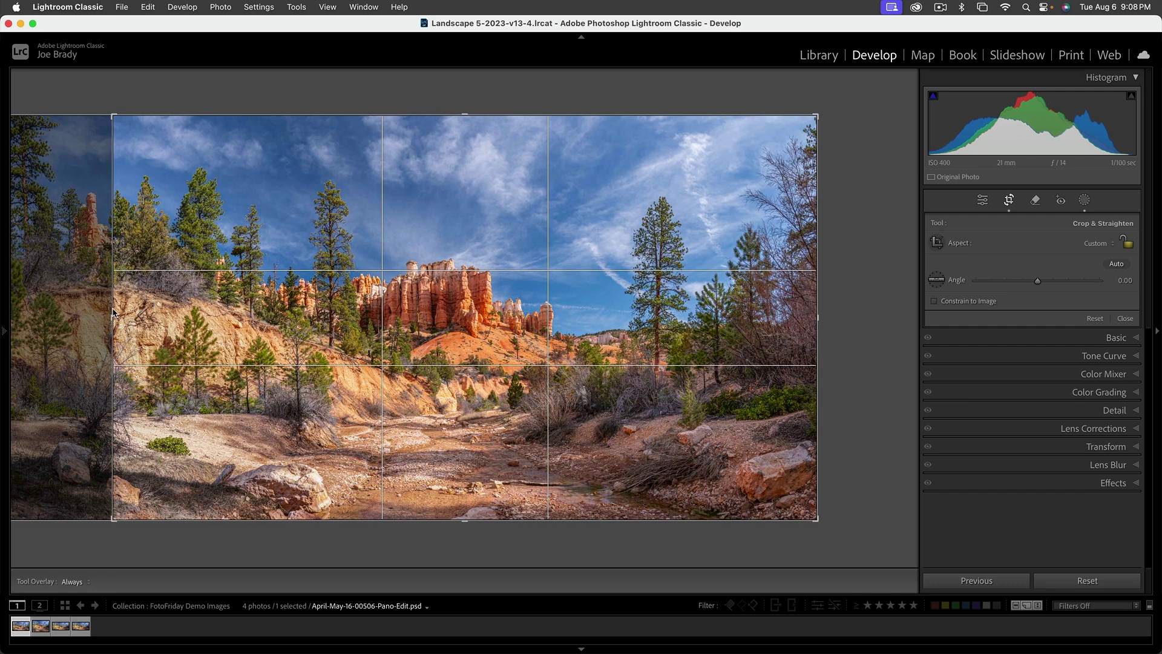
drag(113, 313, 111, 313)
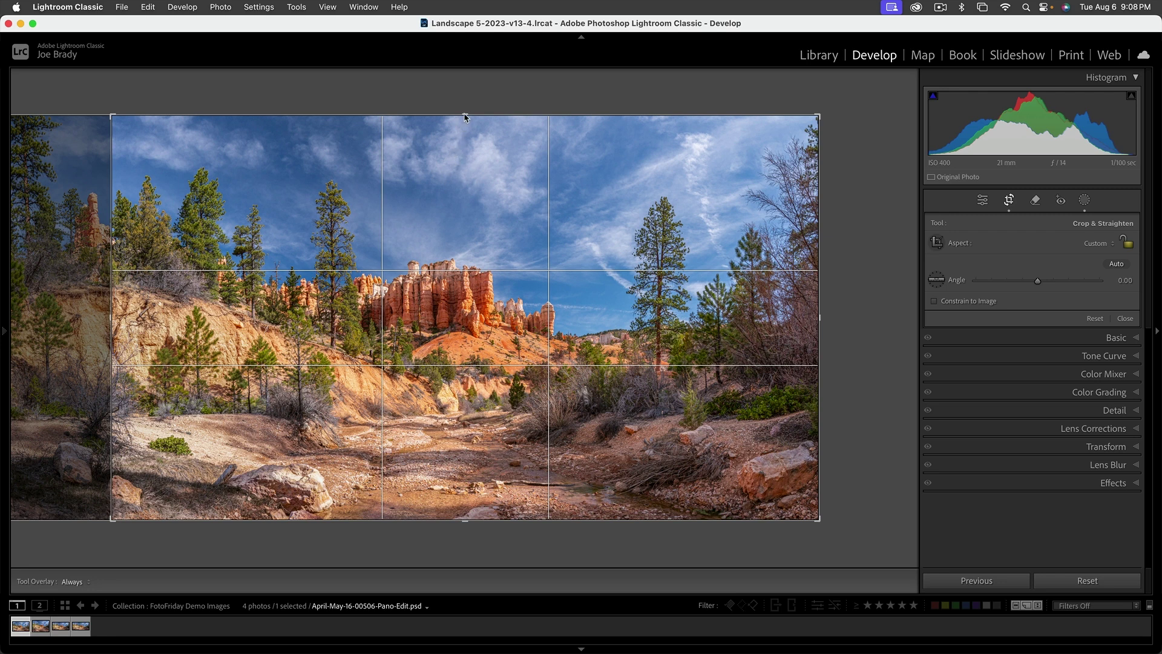
drag(464, 116, 463, 129)
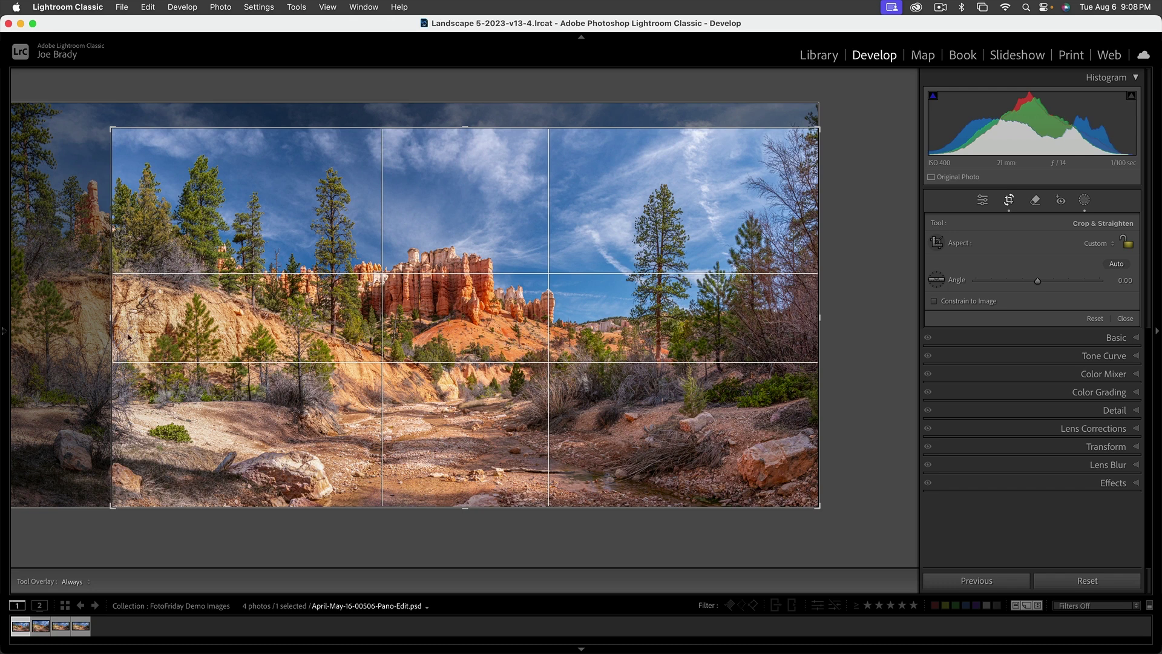
drag(111, 320, 106, 330)
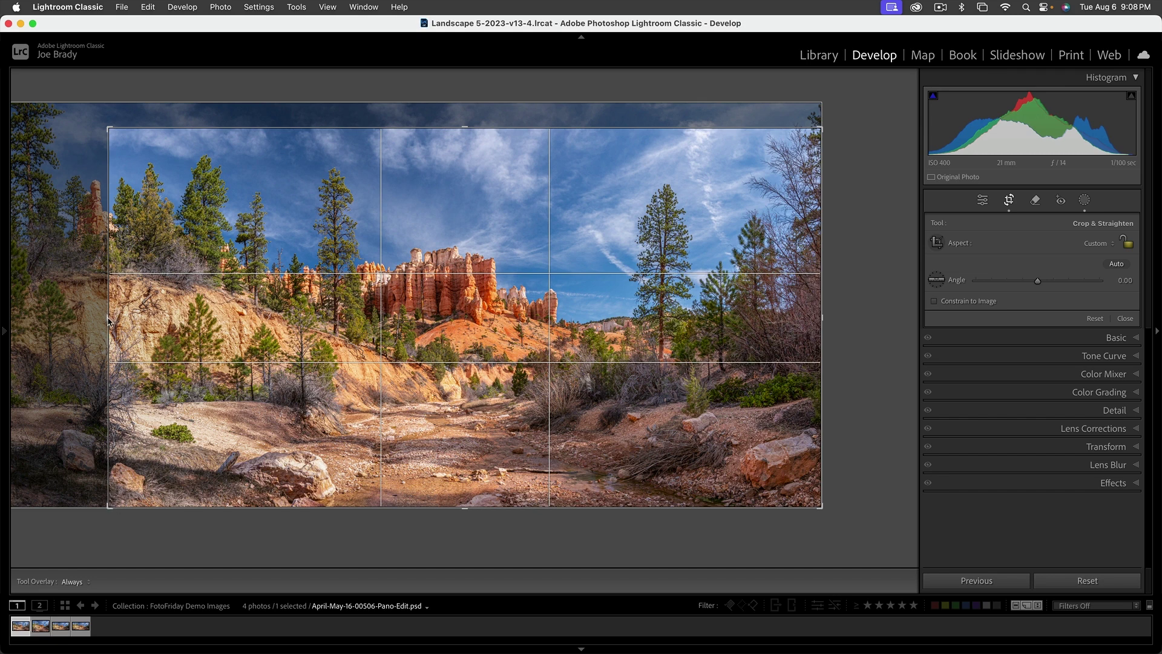
drag(109, 321, 106, 321)
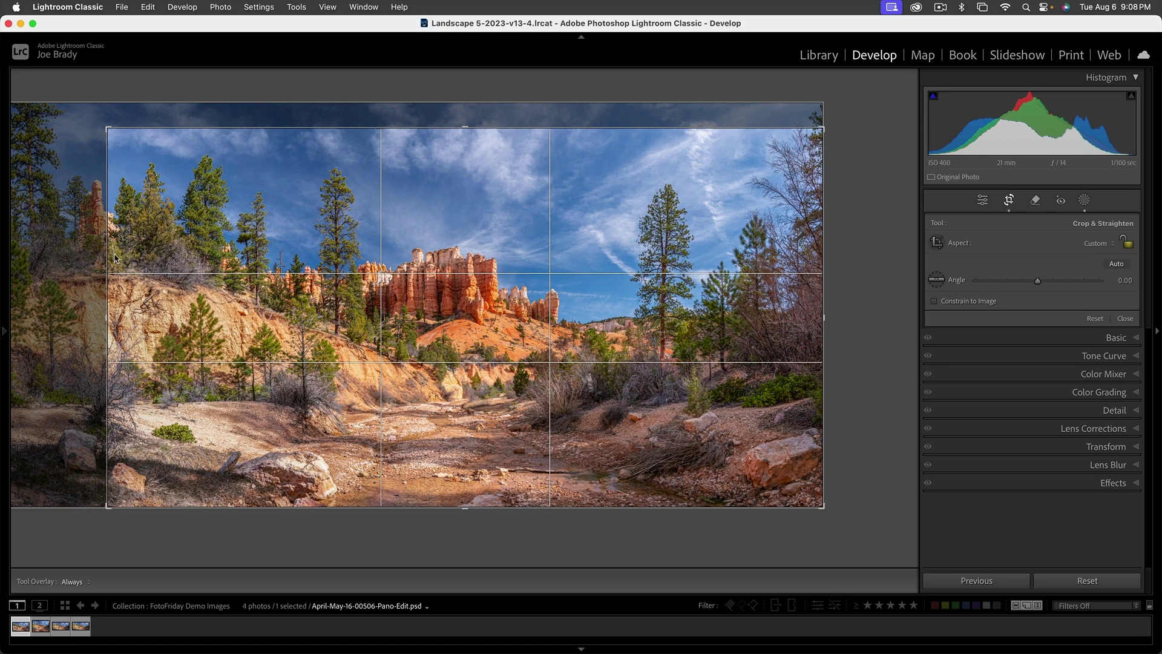
key(Return)
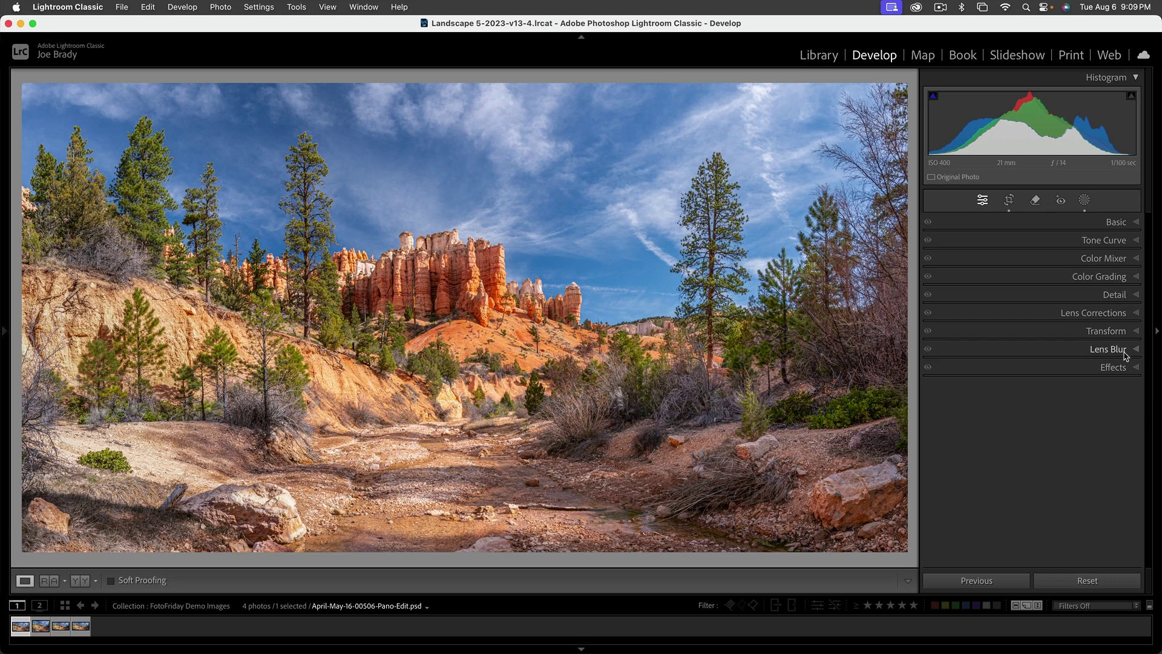
Darken the edges with a -14 post-crop vignette and begin a new brush mask.
click(1114, 366)
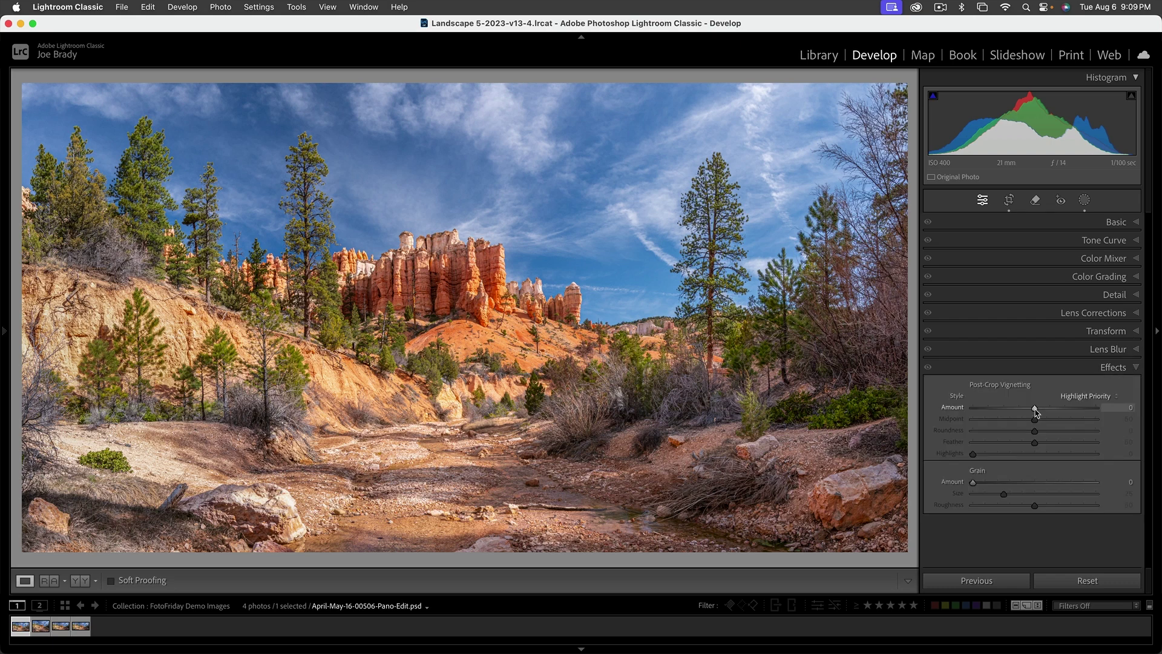
drag(1036, 409, 1029, 412)
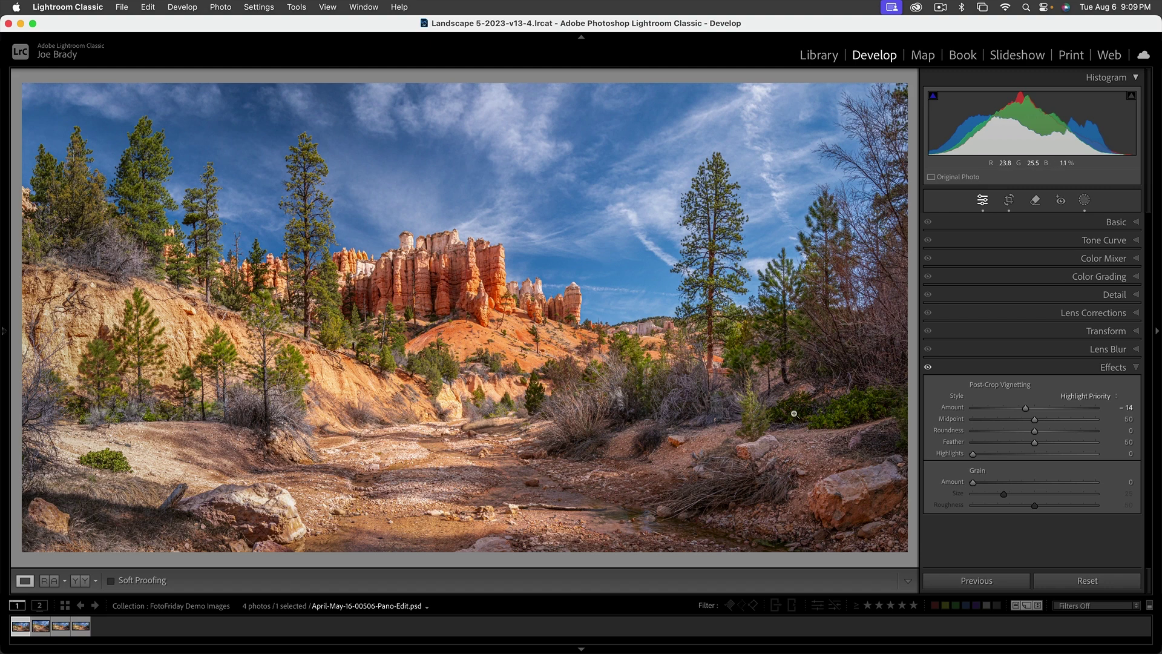
key(k)
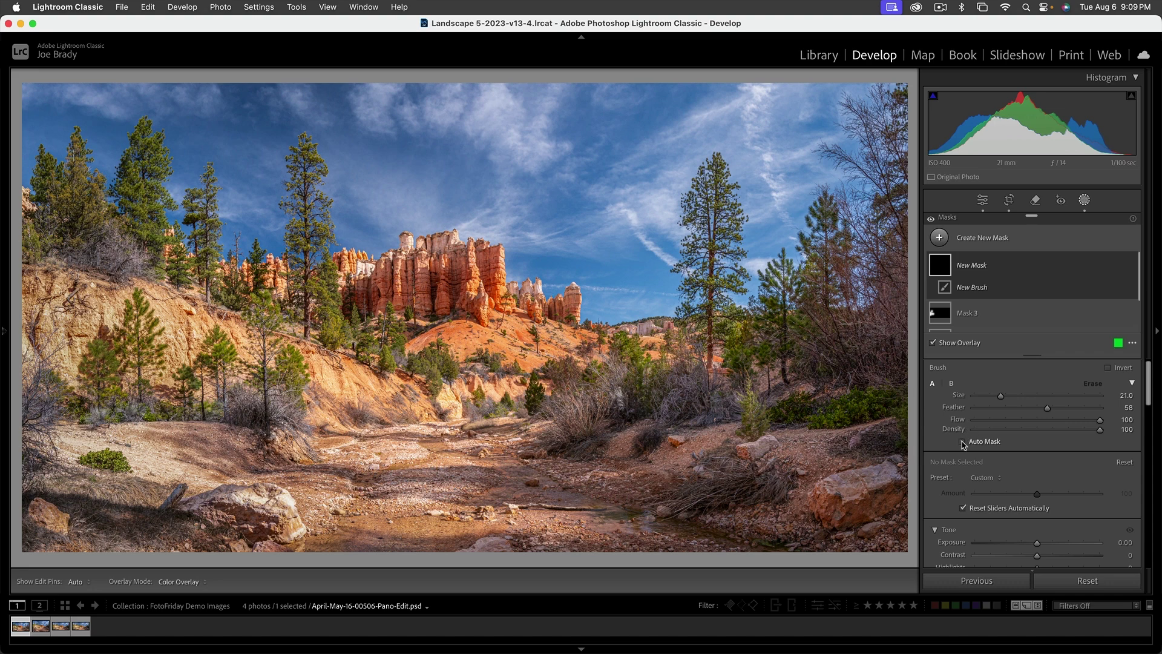
Brush over the creek bed and central hoodoos, subtract the sky, and set Exposure 0.36 and Highlights -8.
mouse_move(531, 538)
mouse_down()
mouse_move(435, 530)
mouse_move(405, 487)
mouse_move(363, 468)
mouse_move(399, 425)
mouse_move(465, 403)
mouse_move(466, 354)
mouse_move(443, 268)
mouse_up()
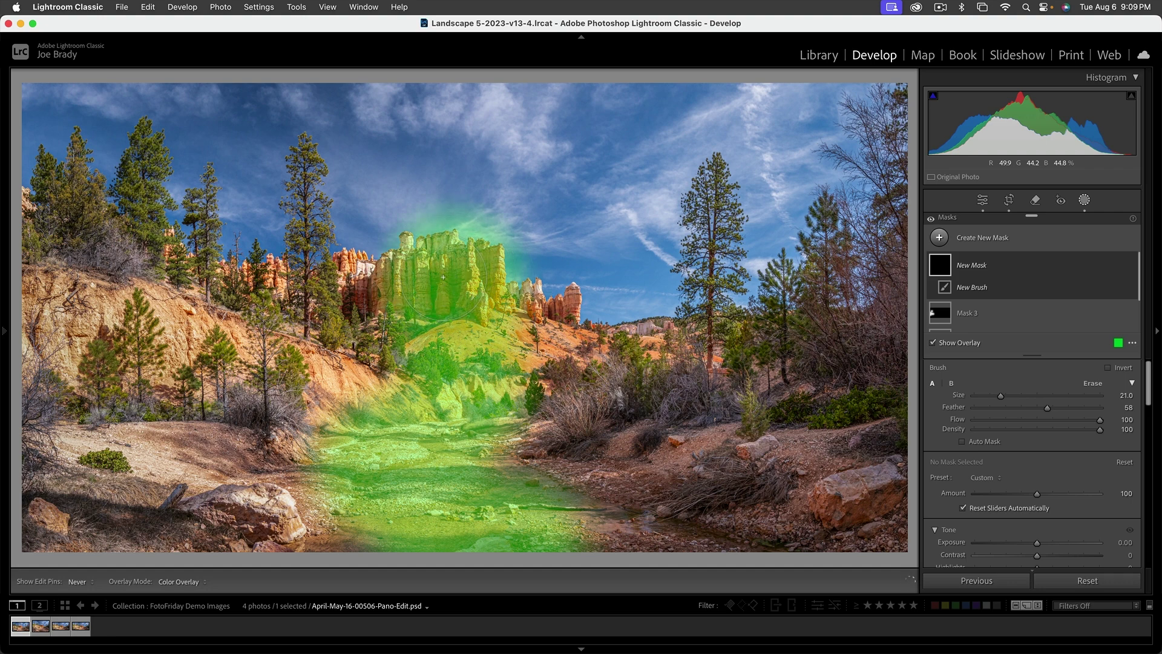
drag(441, 271, 442, 269)
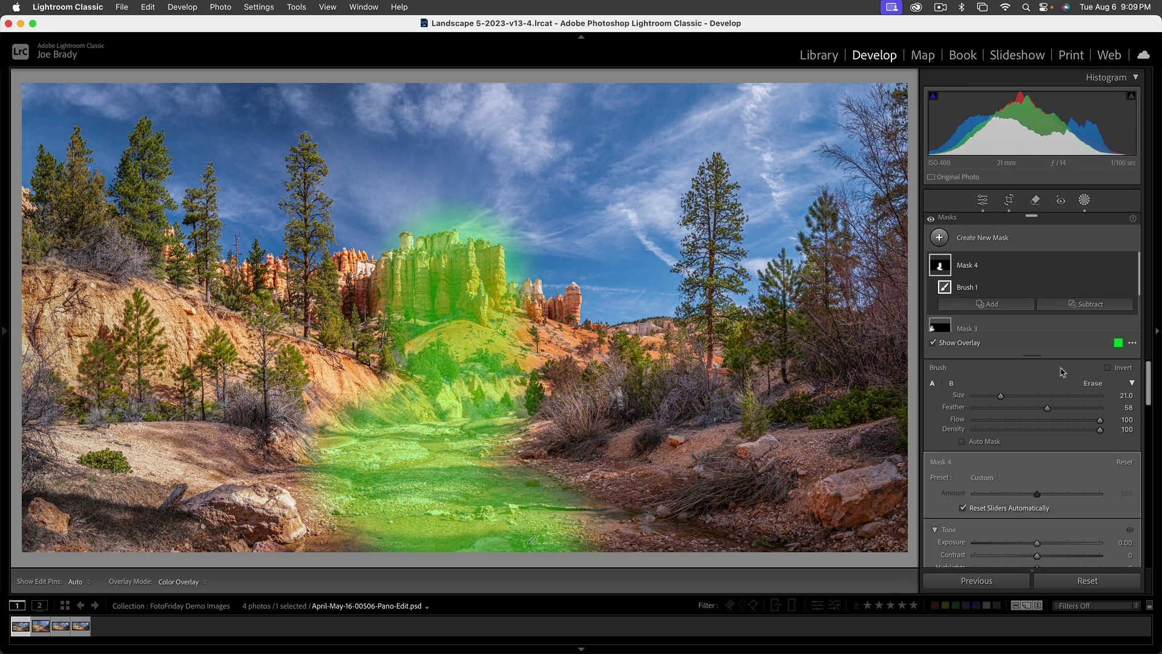
click(1086, 308)
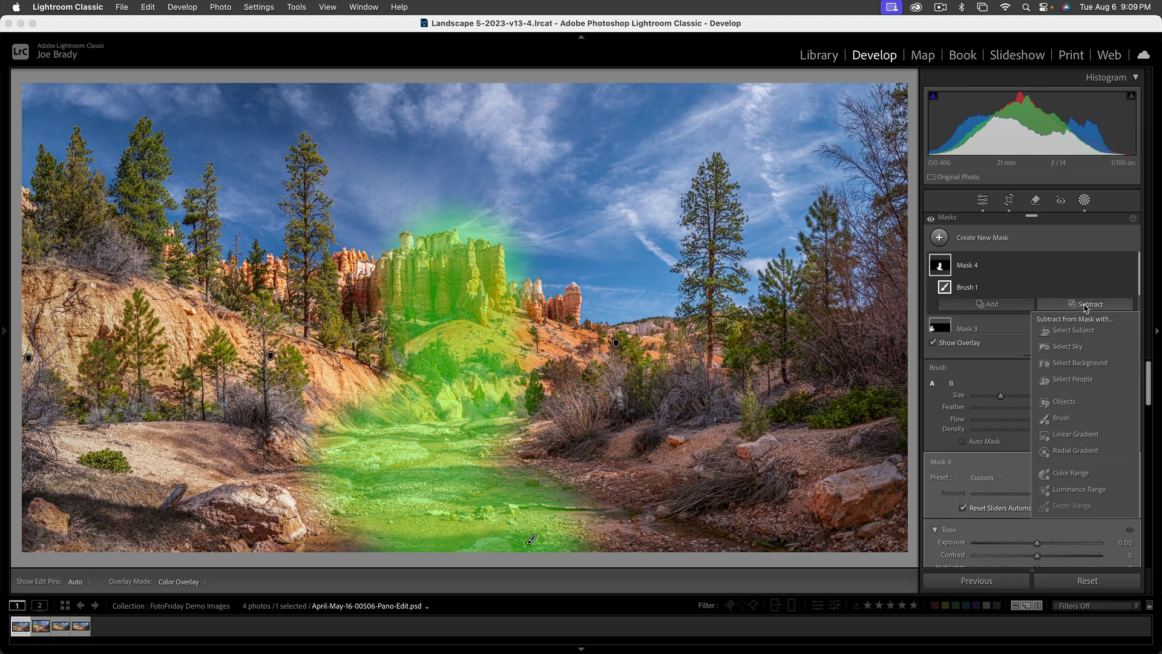
click(1073, 348)
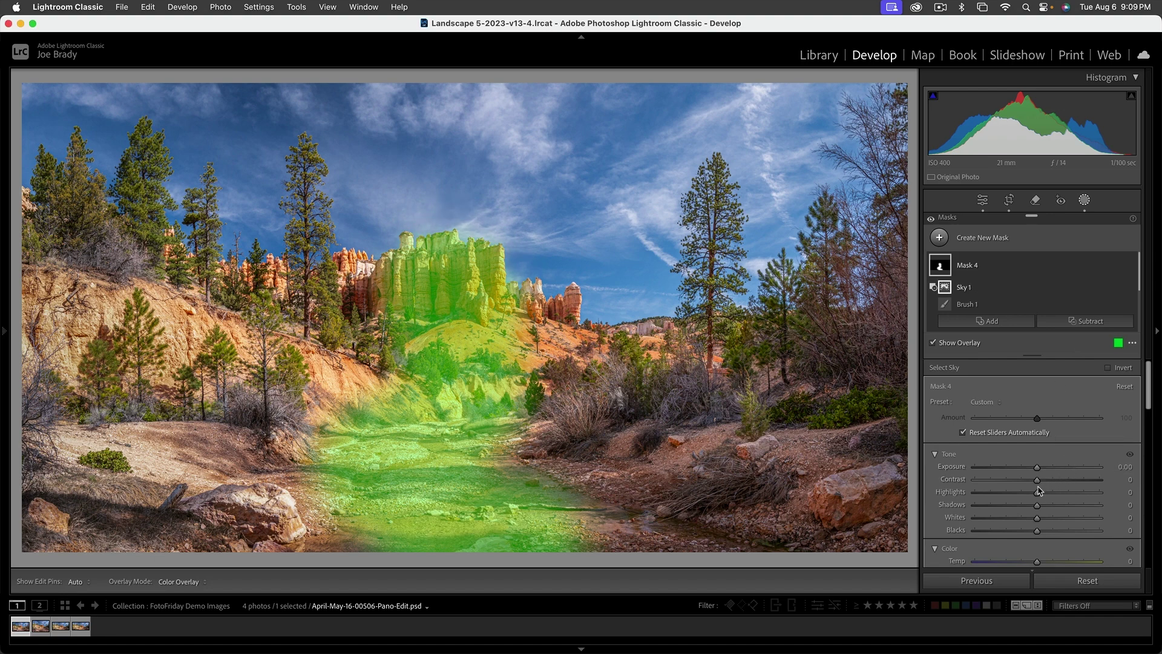
mouse_move(1037, 473)
mouse_down()
mouse_move(1048, 469)
mouse_move(1034, 495)
mouse_up()
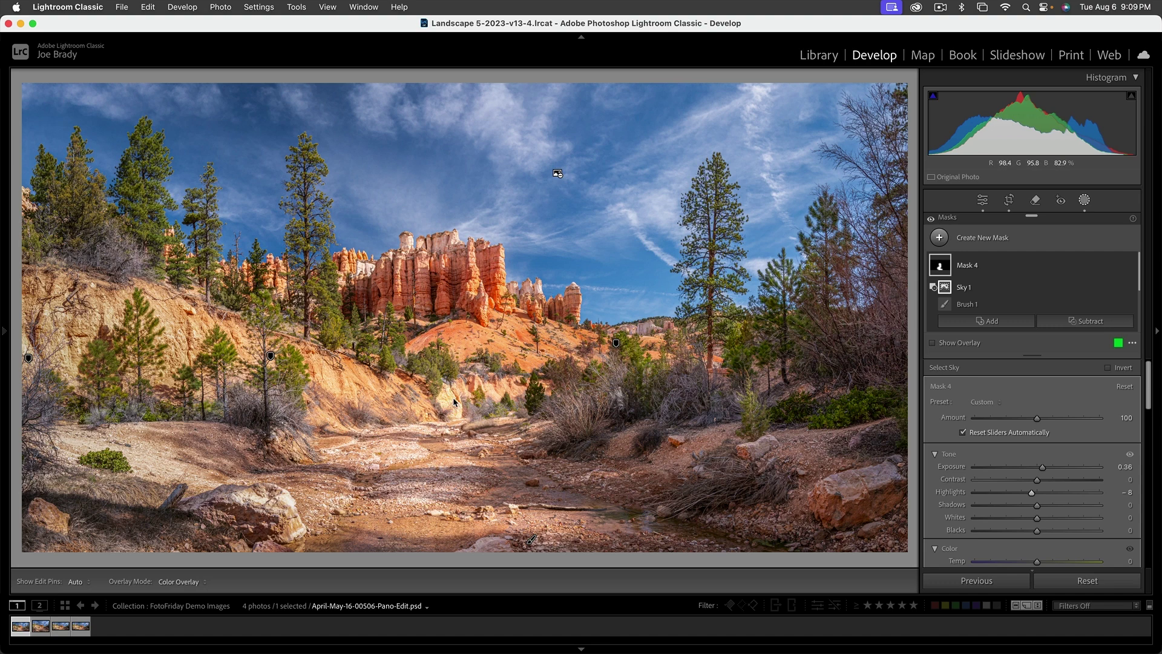
key(o)
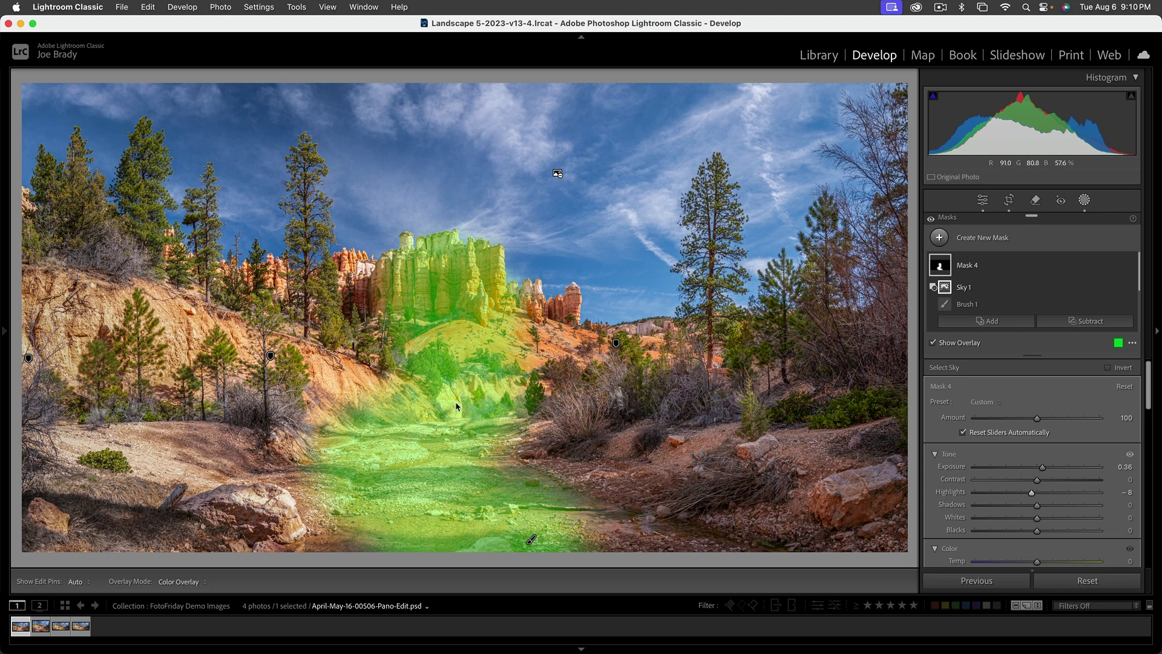
Erase a stray patch on the rock from the mask using an Auto Mask subtract brush.
click(1081, 327)
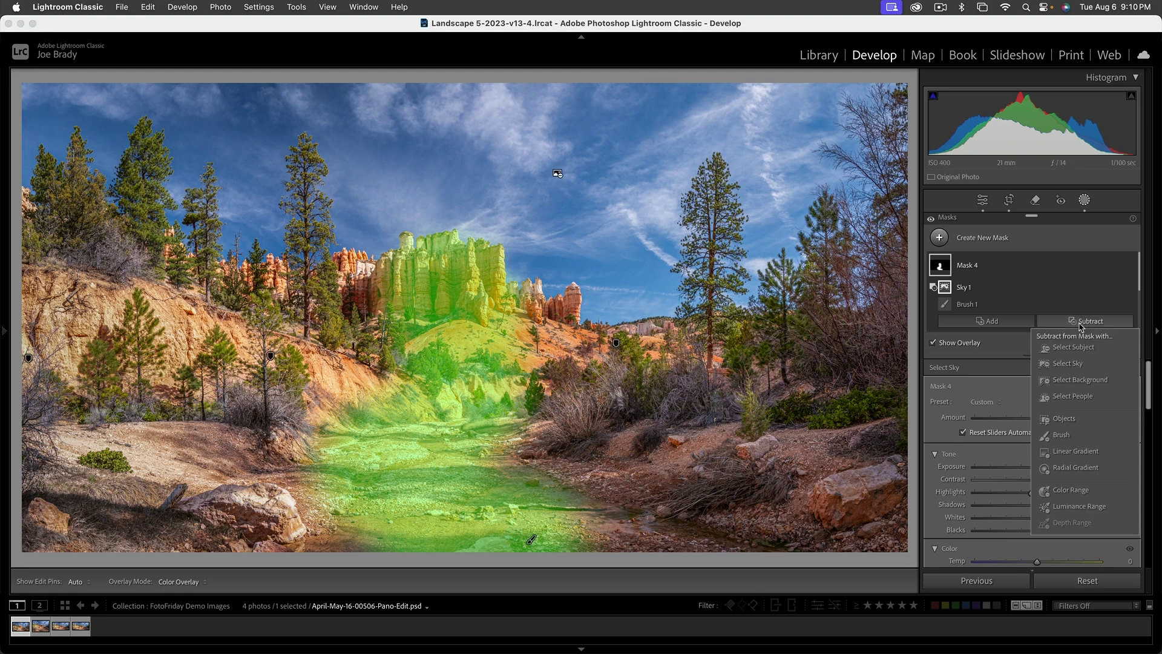
click(1062, 435)
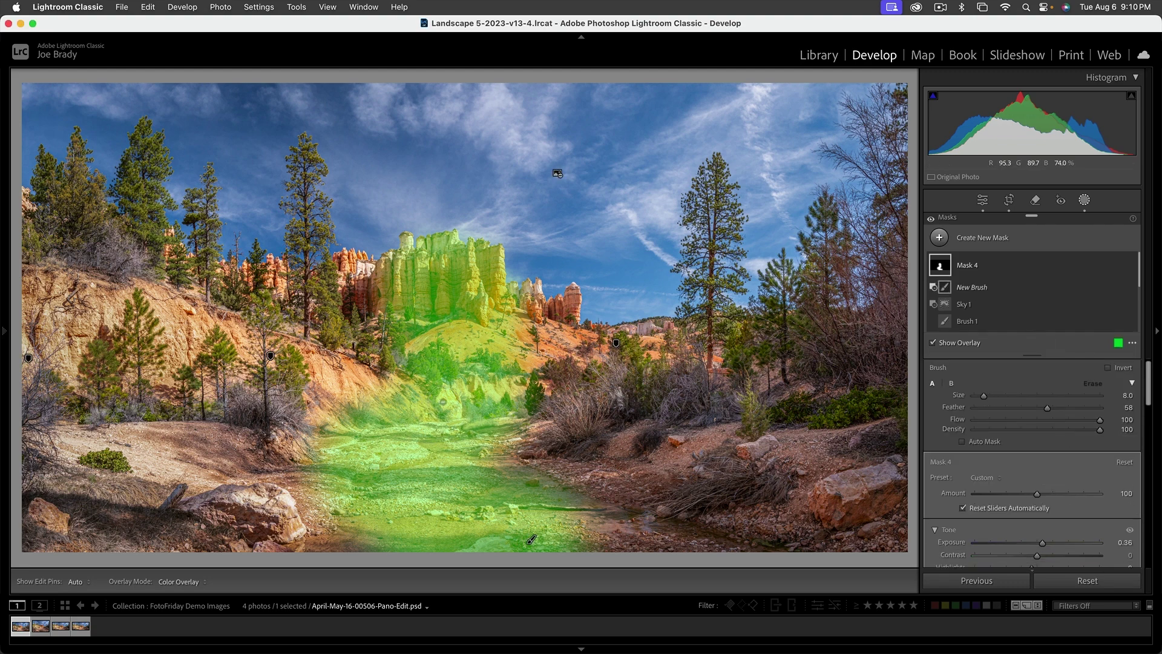
click(963, 441)
key(h)
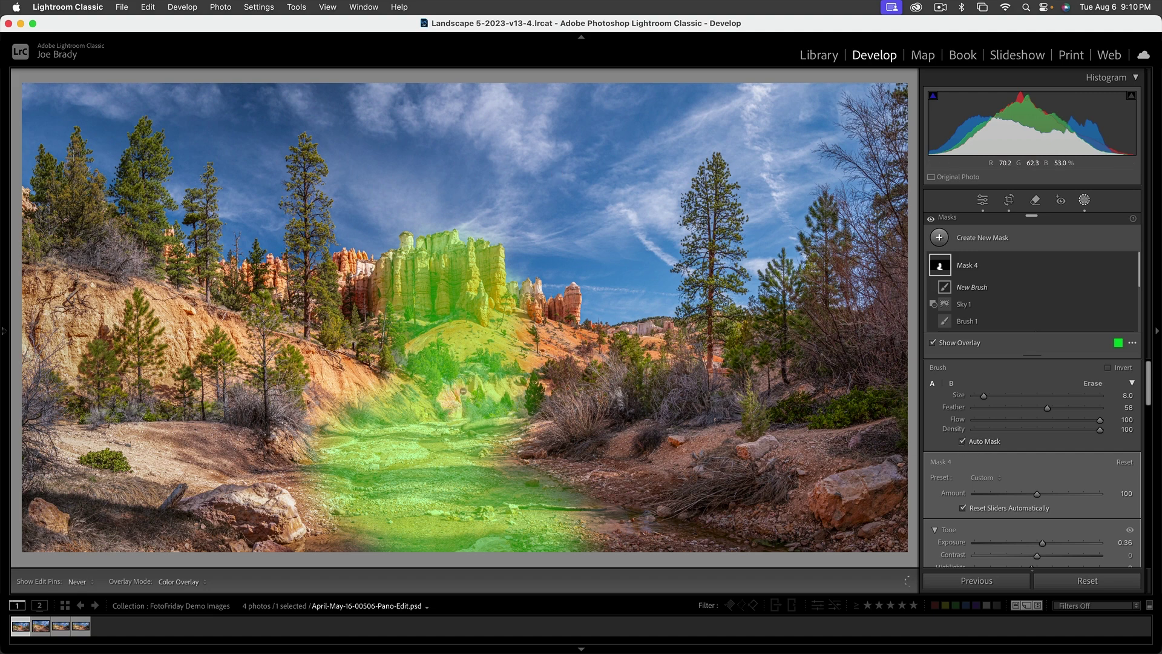
drag(463, 390, 472, 387)
click(451, 413)
key(h)
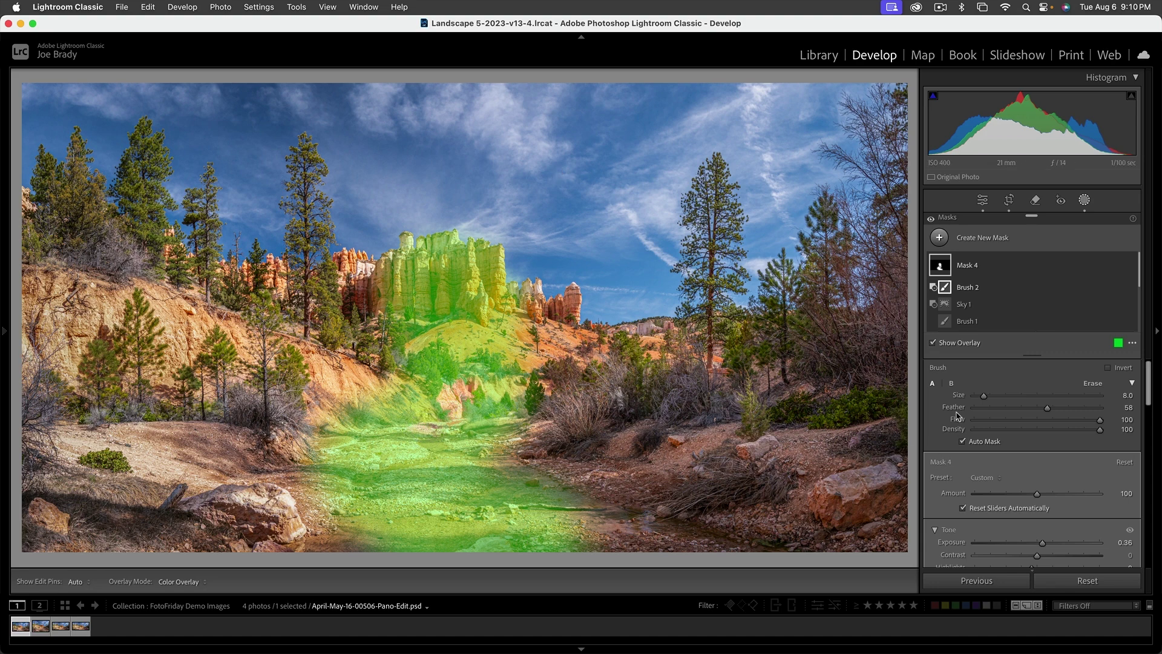
Hide the mask overlay and toggle Mask 4 on and off to compare before and after.
key(o)
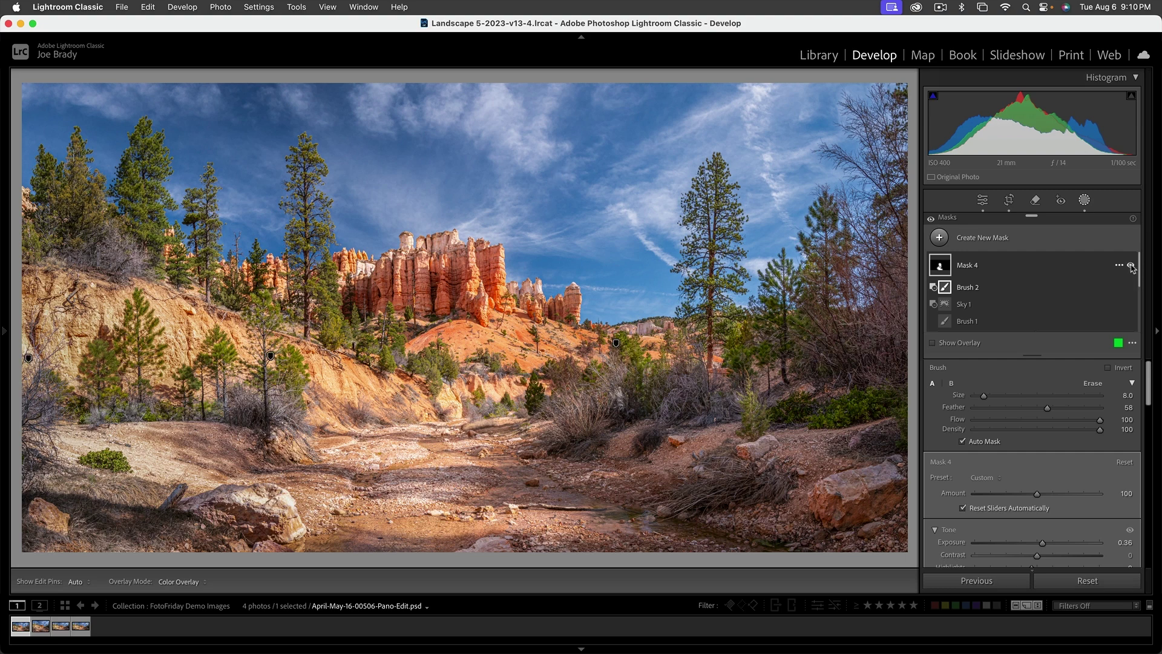
click(1132, 267)
click(1132, 266)
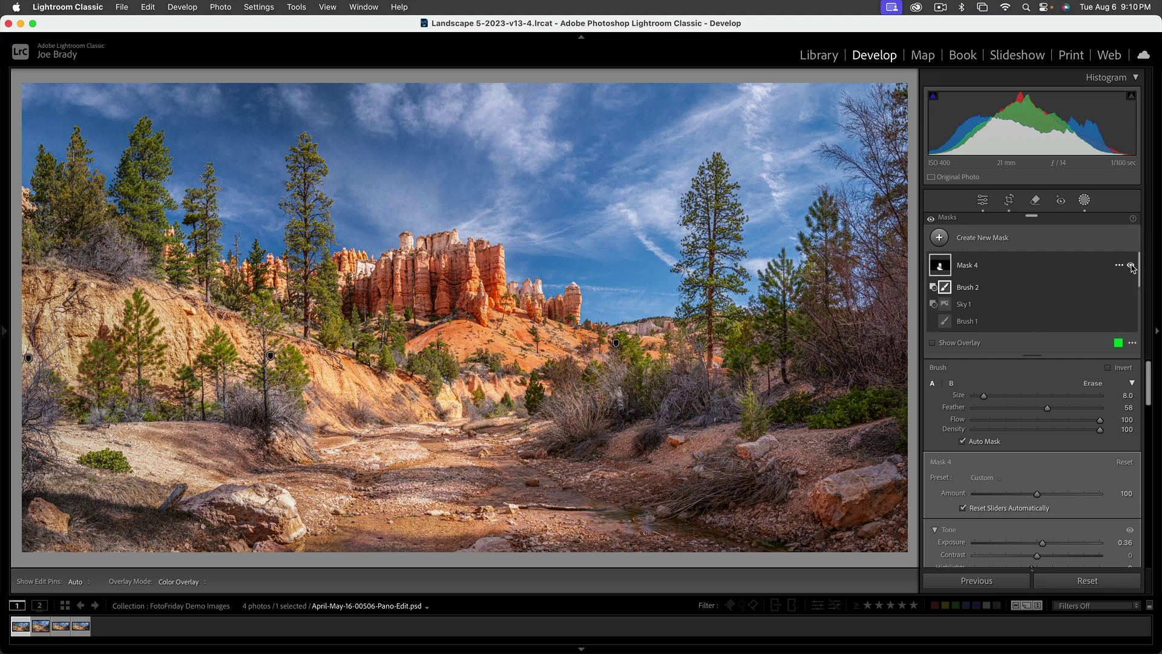
click(1132, 267)
click(1132, 266)
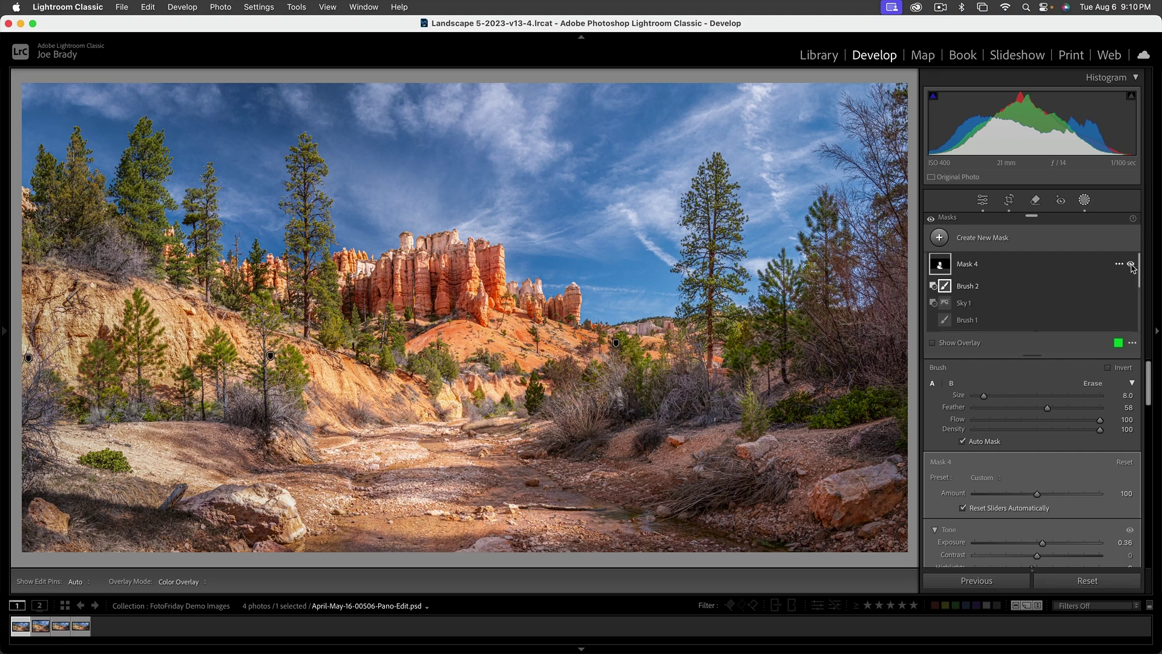
click(1132, 266)
click(1132, 267)
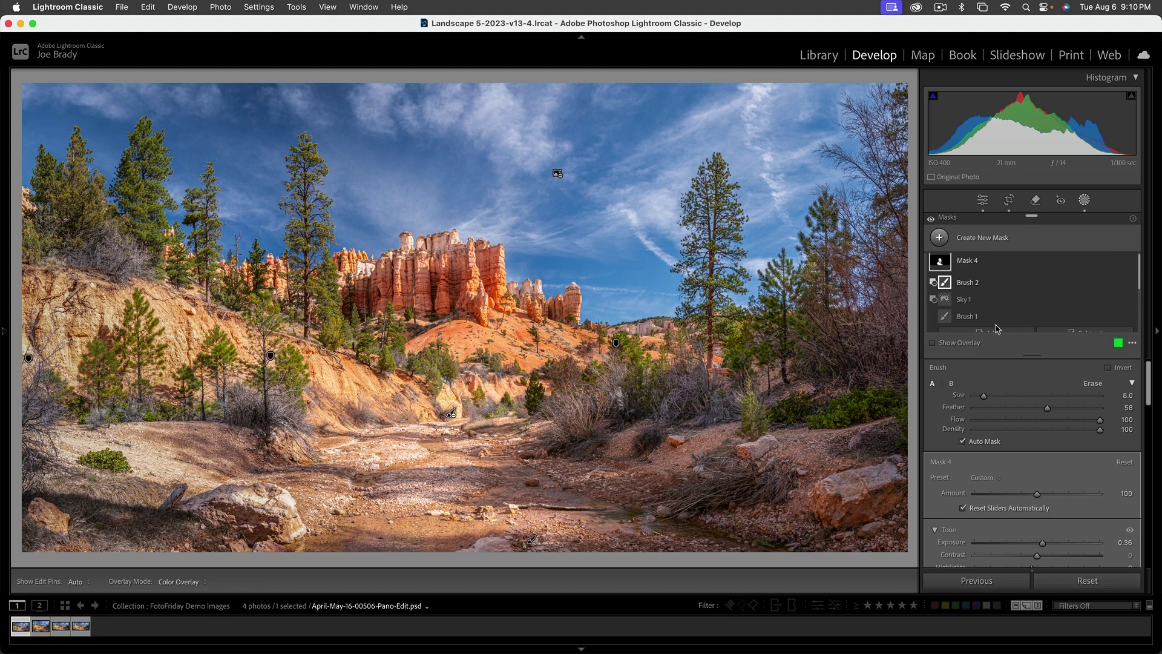
Exit Masking with Shift+W to return to the Develop panels.
key(shift+w)
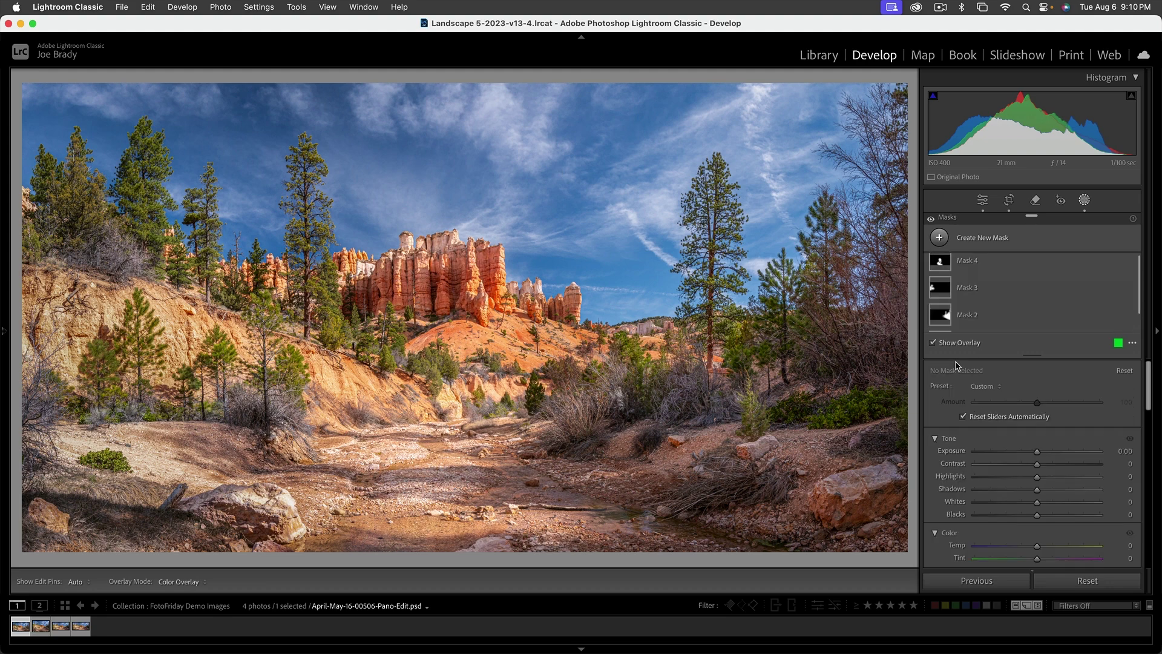